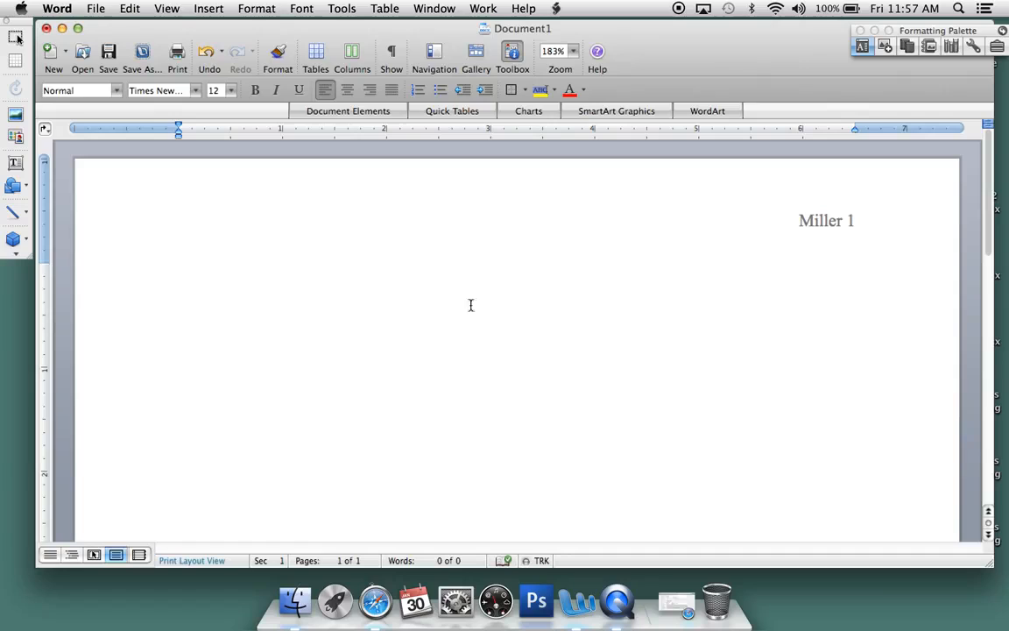
Open the page header and examine its surname text and page number by selecting them.
{"action": "double_click", "coordinate": [769, 219]}
{"action": "left_click_drag", "start_coordinate": [794, 220], "coordinate": [842, 224]}
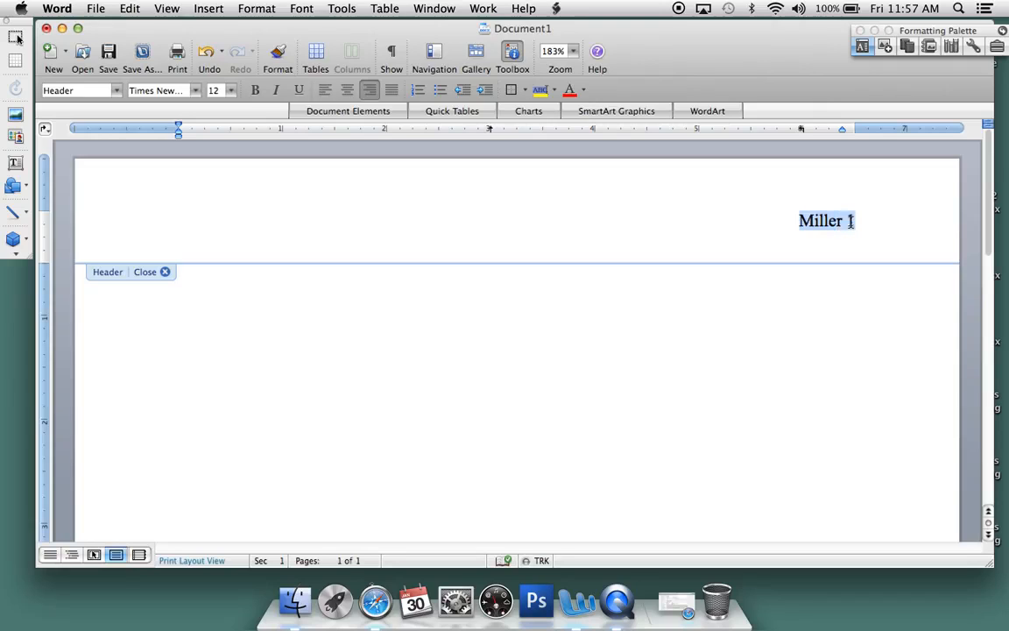
{"action": "left_click", "coordinate": [851, 219]}
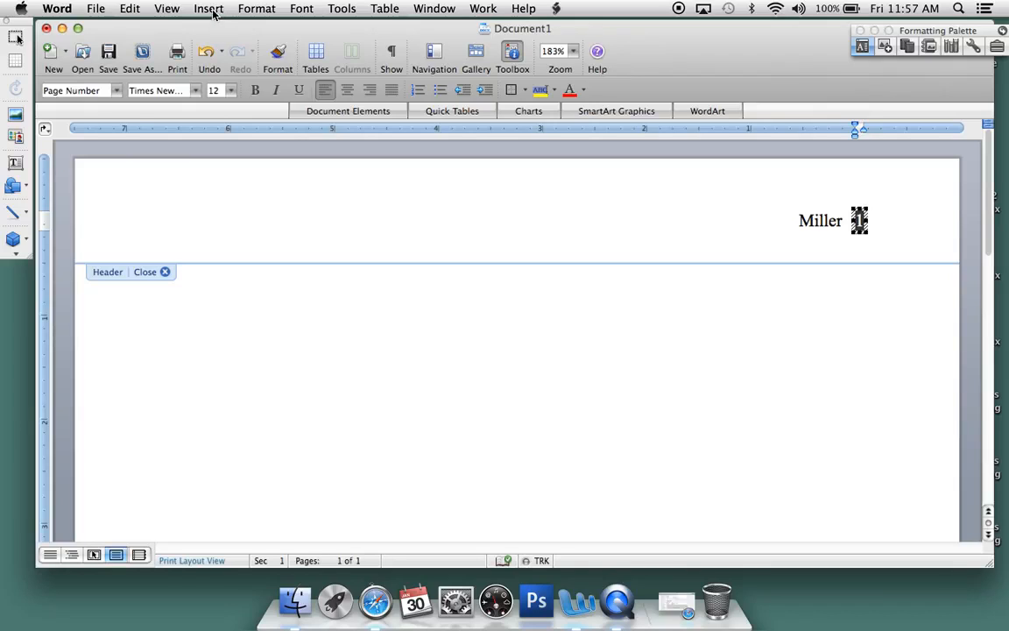
{"action": "left_click", "coordinate": [798, 221]}
{"action": "left_click_drag", "start_coordinate": [799, 221], "coordinate": [848, 221]}
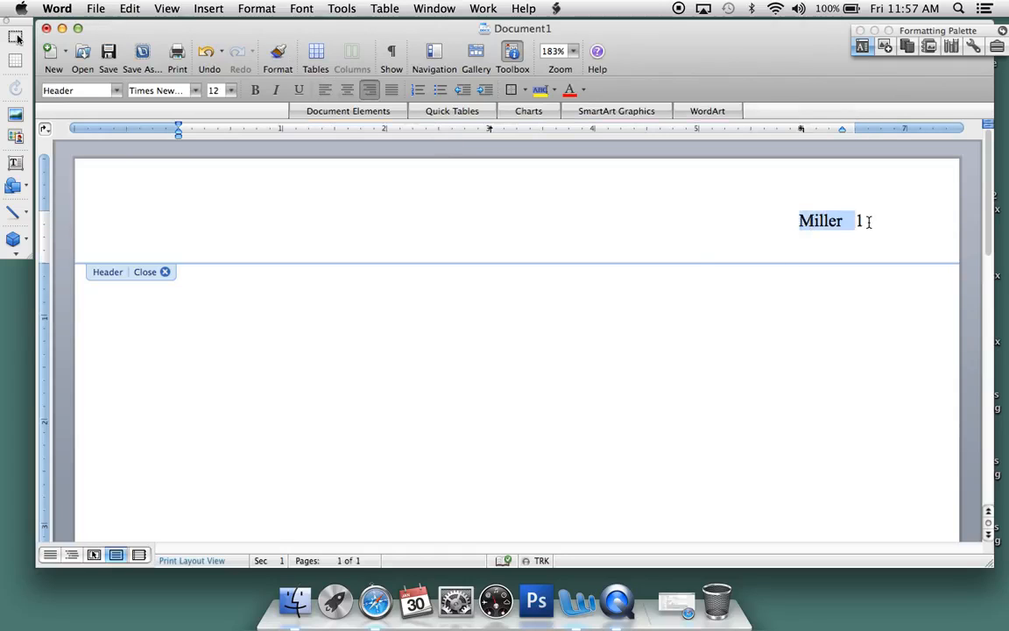
Return to the document body and enter the author's full name on the first line.
{"action": "double_click", "coordinate": [782, 323]}
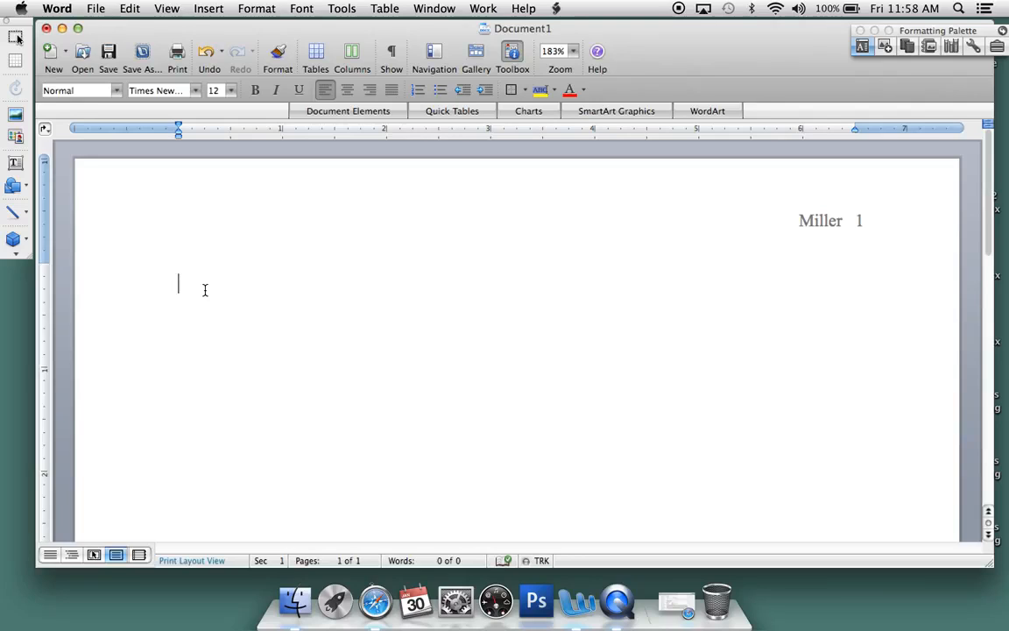
{"action": "type", "text": "Rick Mille"}
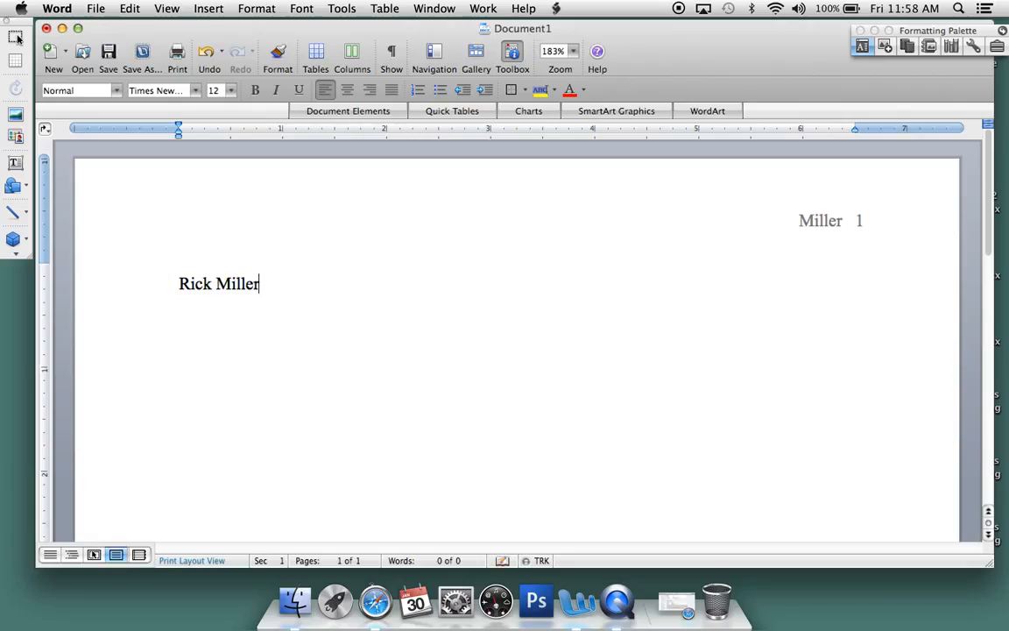
{"action": "type", "text": "r"}
Select the author's name line and set its paragraph spacing before to 0 pt.
{"action": "left_click", "coordinate": [175, 283]}
{"action": "left_click_drag", "start_coordinate": [177, 283], "coordinate": [311, 286]}
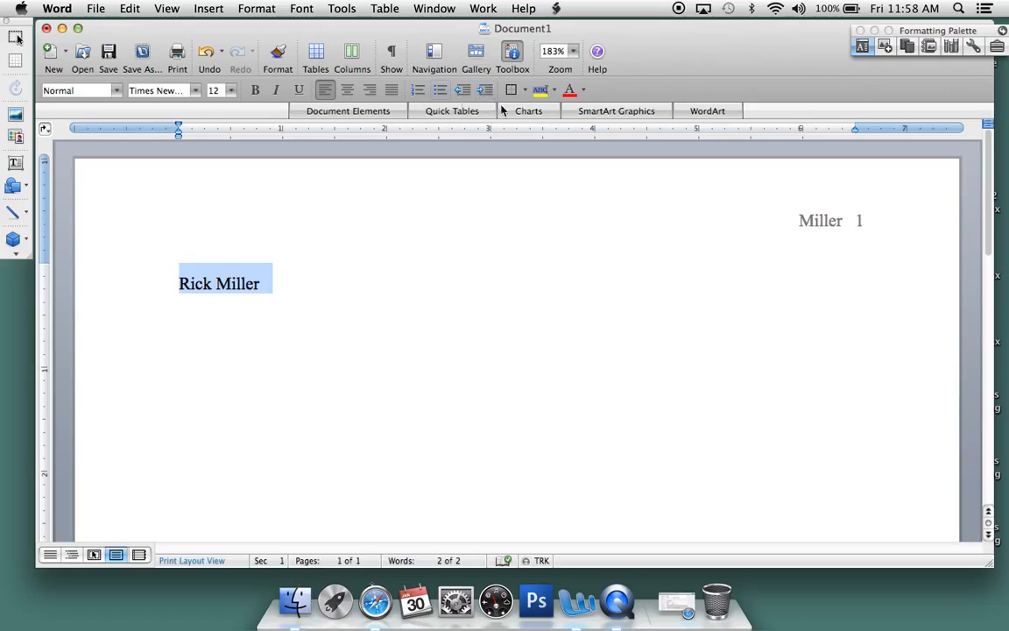
{"action": "left_click", "coordinate": [238, 9]}
{"action": "left_click", "coordinate": [254, 44]}
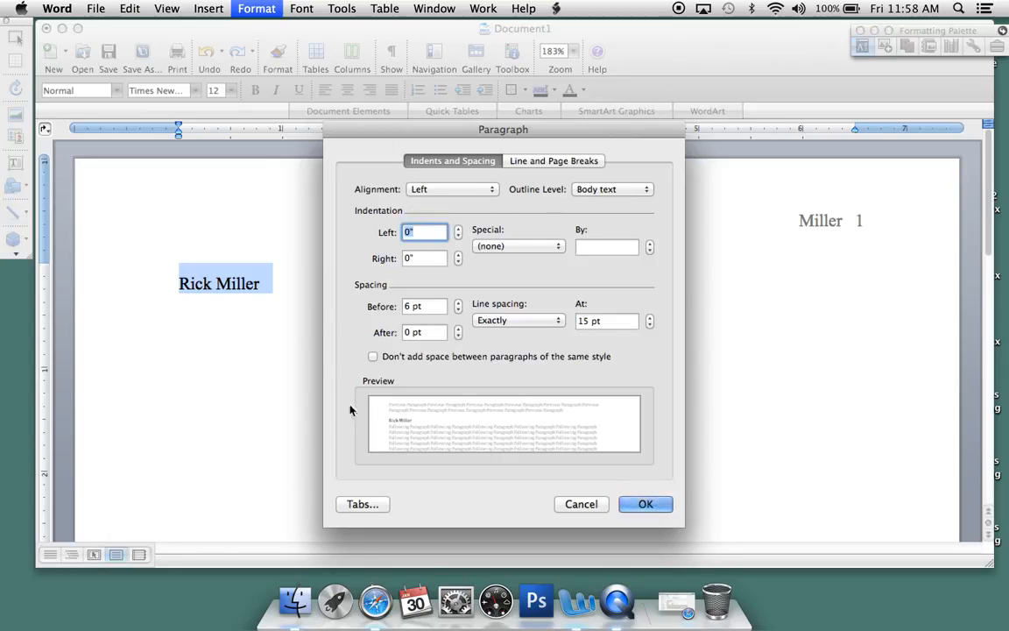
{"action": "left_click", "coordinate": [457, 311]}
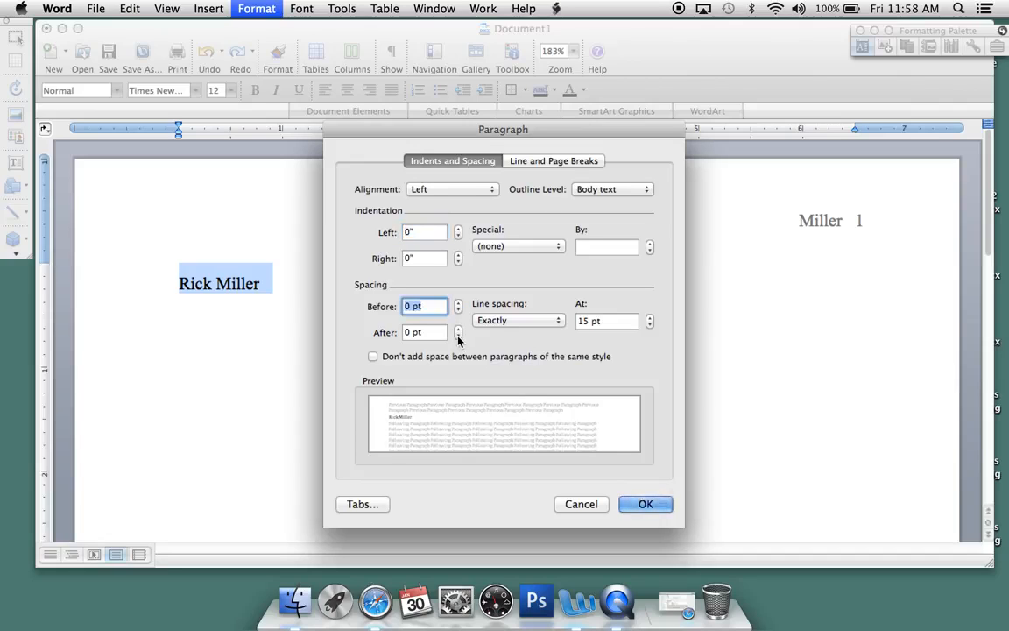
Try paragraph spacing after values of 8 pt and 10 pt, and return the setting to 0 pt.
{"action": "left_click", "coordinate": [406, 334]}
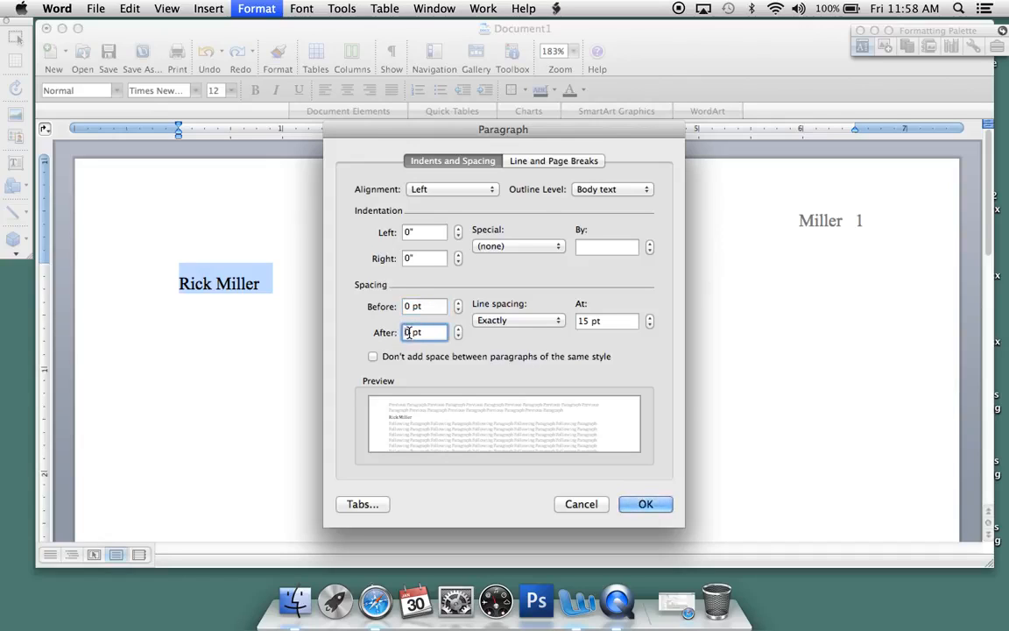
{"action": "key", "text": "Delete"}
{"action": "type", "text": "8"}
{"action": "triple_click", "coordinate": [408, 332]}
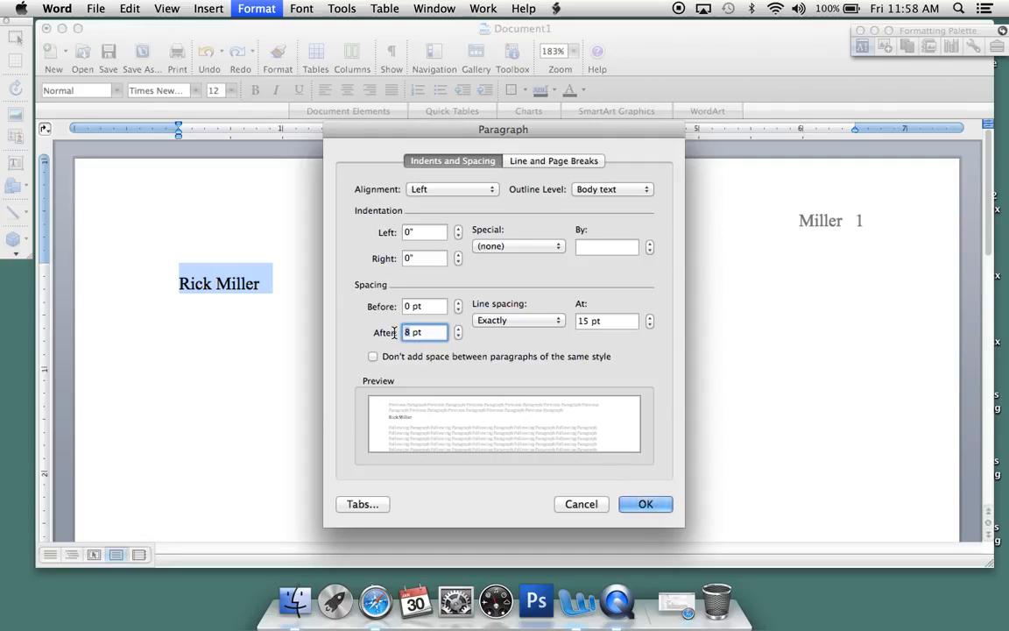
{"action": "type", "text": "10"}
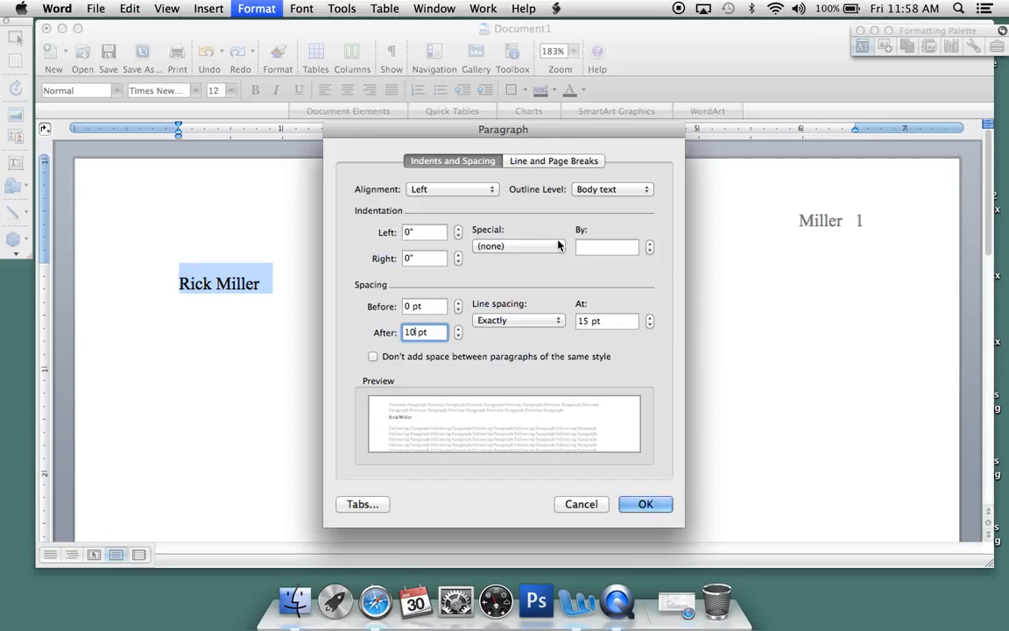
{"action": "left_click", "coordinate": [457, 336]}
{"action": "left_click", "coordinate": [458, 336]}
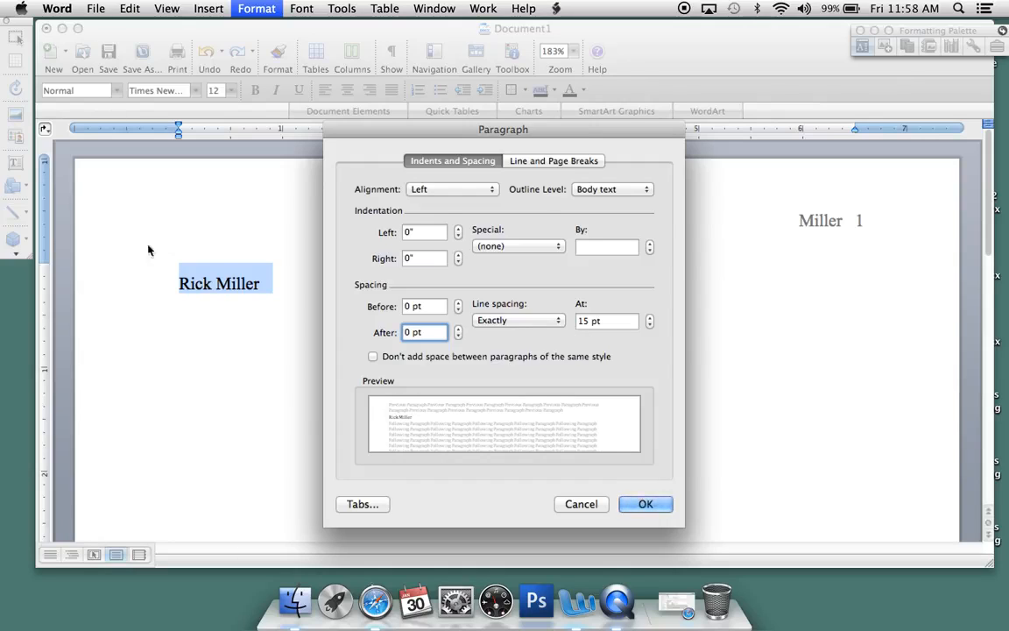
Set the line spacing to Double and apply the paragraph settings to the author's name line.
{"action": "left_click", "coordinate": [555, 319]}
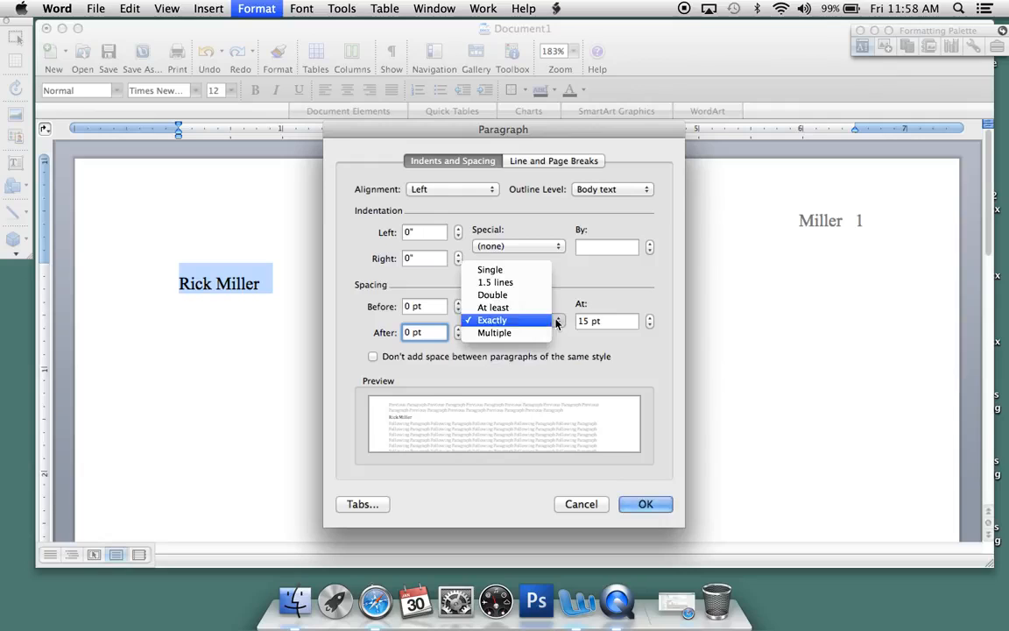
{"action": "left_click", "coordinate": [543, 295]}
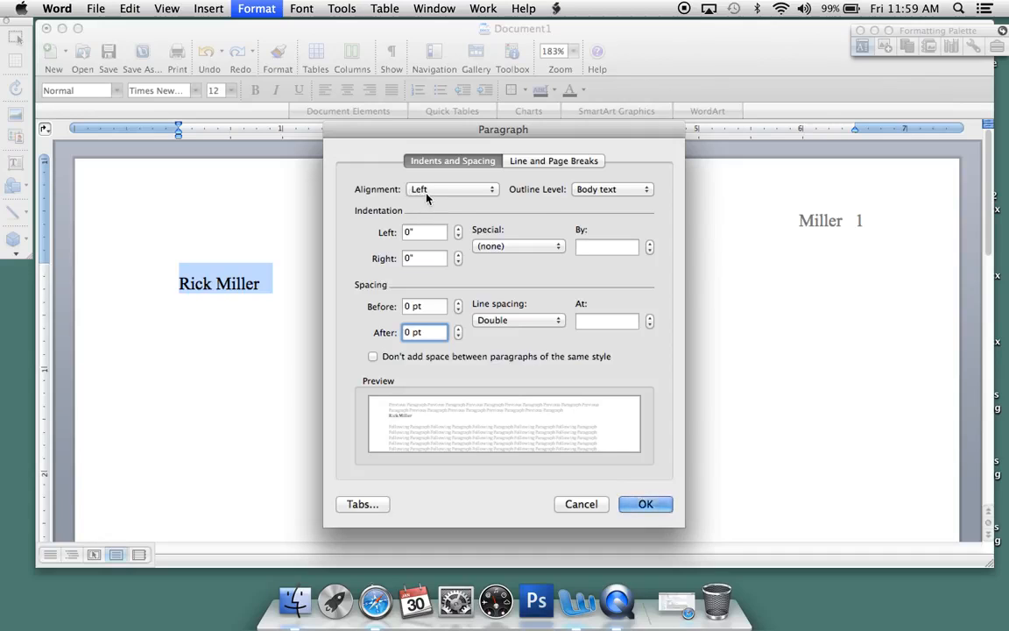
{"action": "left_click", "coordinate": [641, 503]}
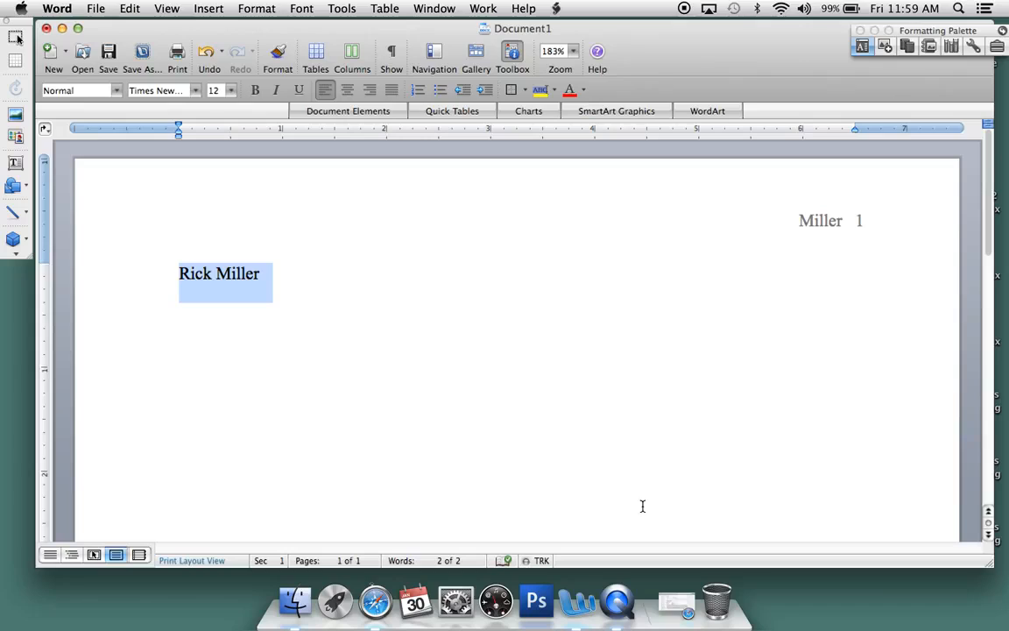
Below the author's name, add a line with the instructor's name and a line reading "ENG 111, Sec. OL1".
{"action": "left_click", "coordinate": [299, 267]}
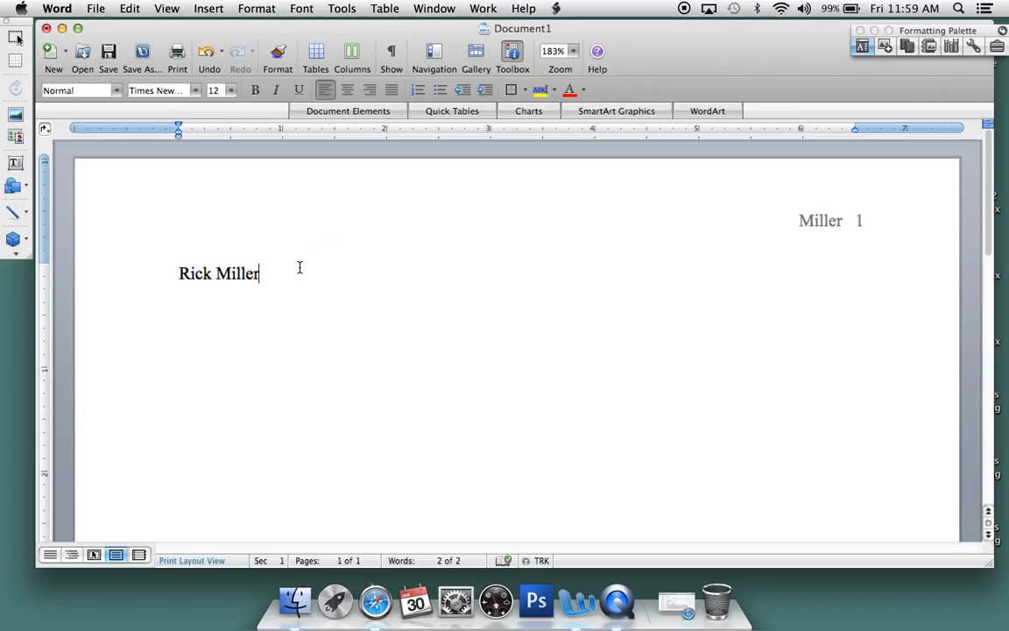
{"action": "key", "text": "Return"}
{"action": "type", "text": "Mr. Miller"}
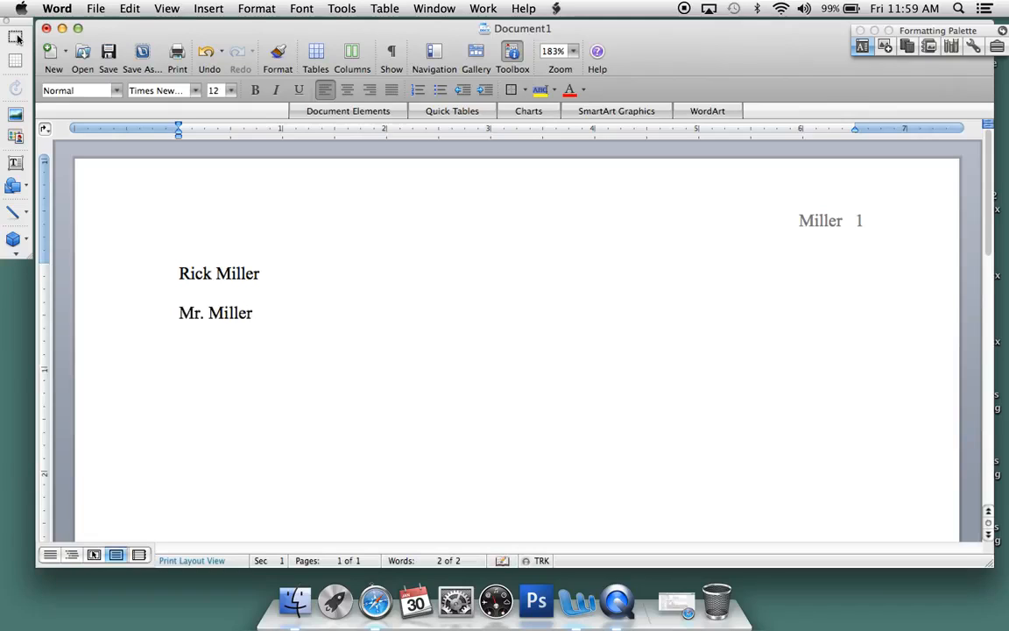
{"action": "key", "text": "Return"}
{"action": "type", "text": "ENG 111,"}
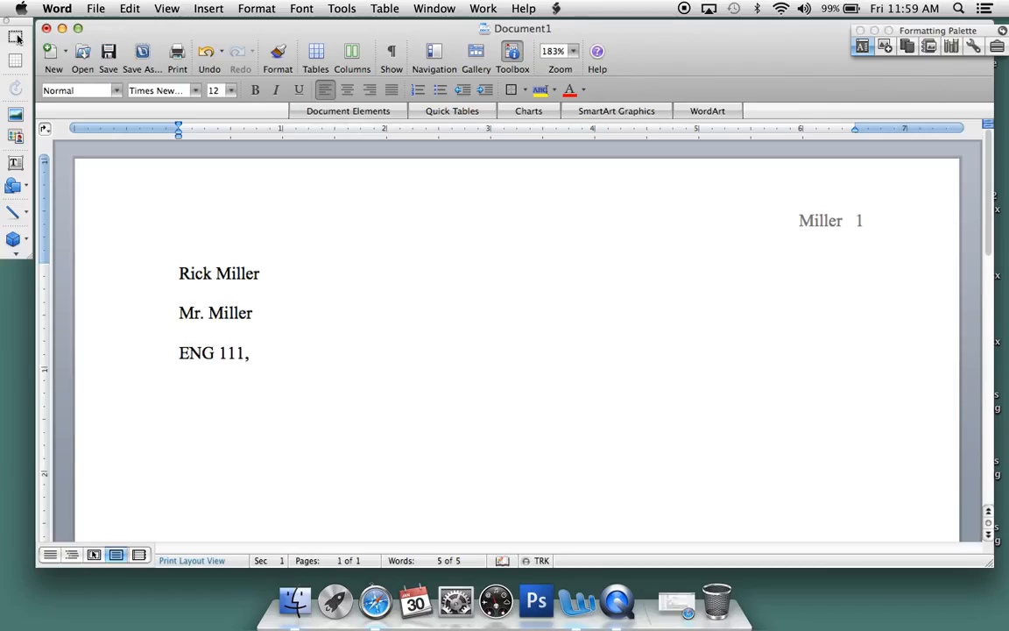
{"action": "type", "text": " Sec. OL1"}
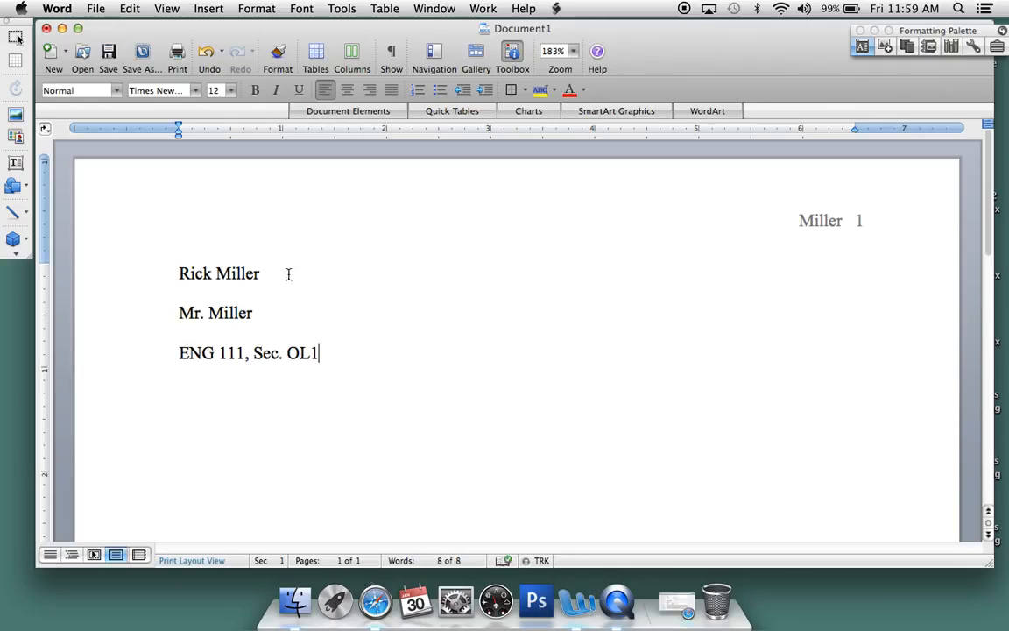
{"action": "left_click_drag", "start_coordinate": [176, 353], "coordinate": [329, 371]}
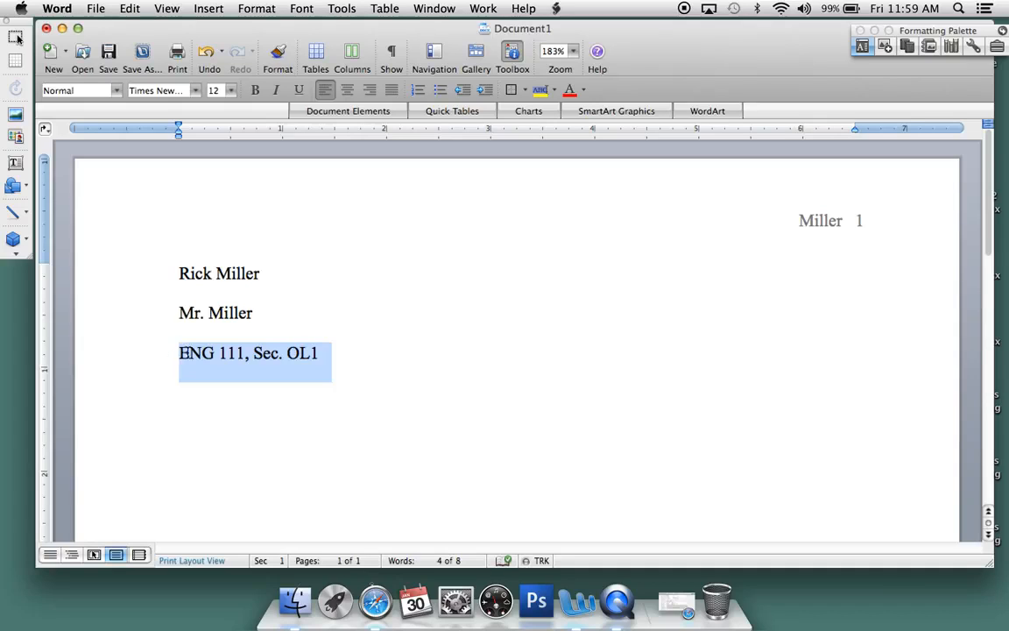
{"action": "left_click", "coordinate": [390, 357]}
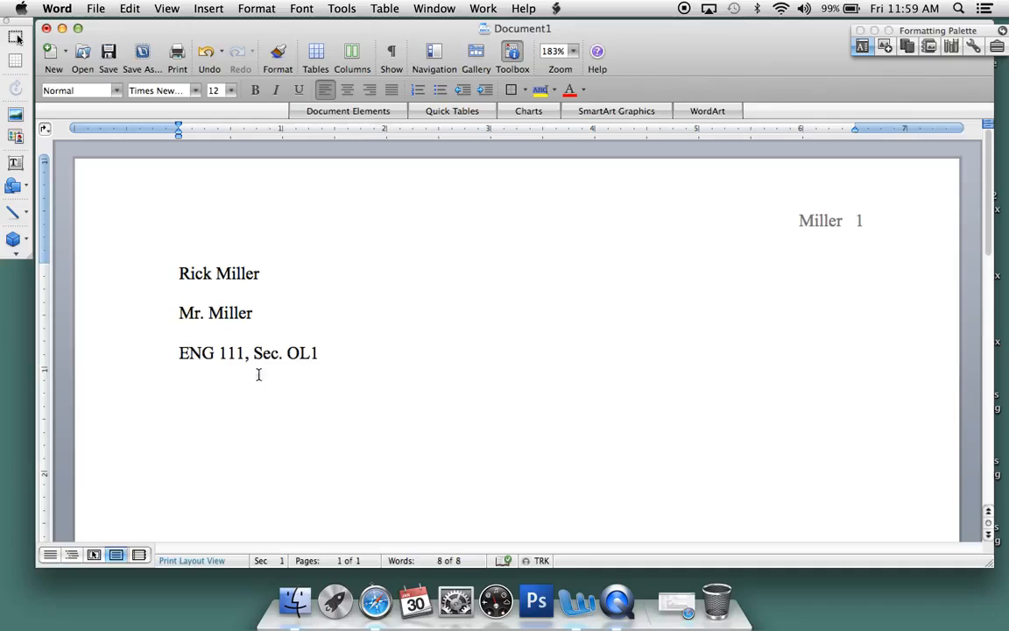
Try replacing the space between ENG and 111 with a hyphen, and restore the space.
{"action": "left_click", "coordinate": [216, 353]}
{"action": "key", "text": "Delete"}
{"action": "type", "text": "-"}
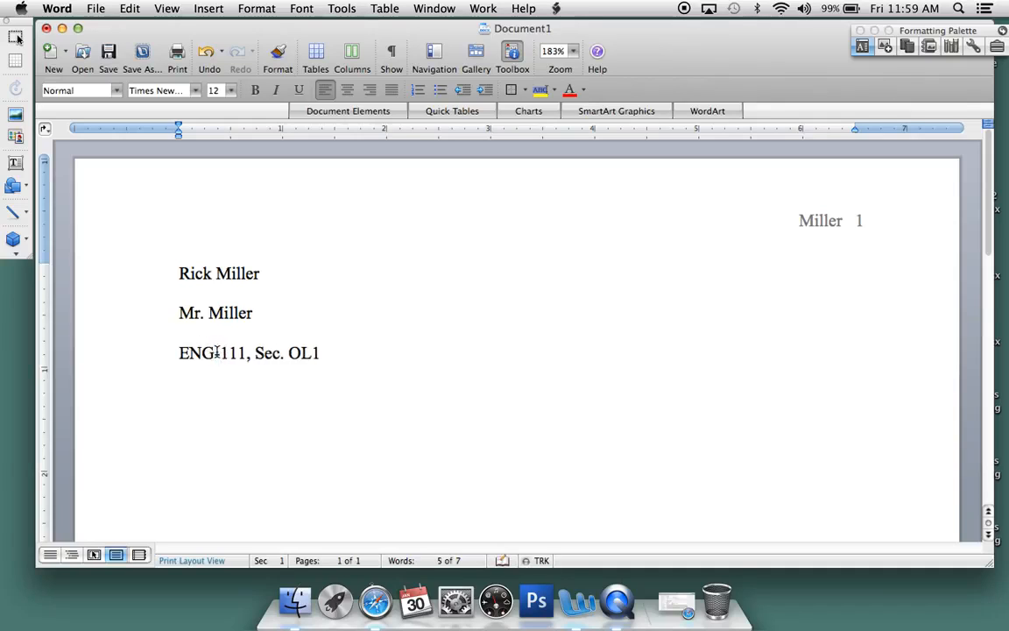
{"action": "key", "text": "shift+Left"}
{"action": "key", "text": "BackSpace"}
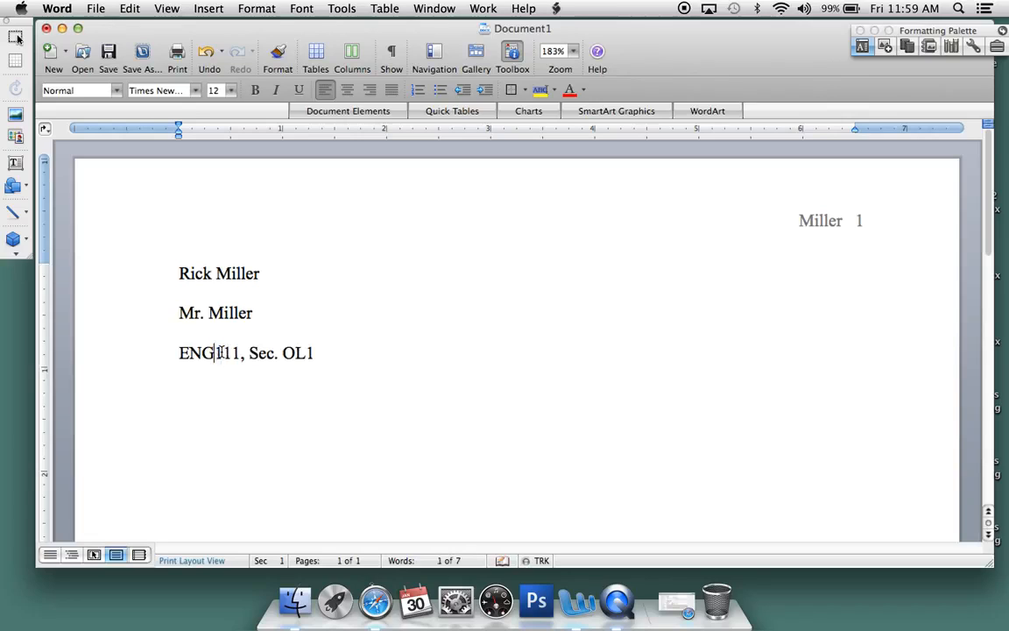
{"action": "type", "text": "-"}
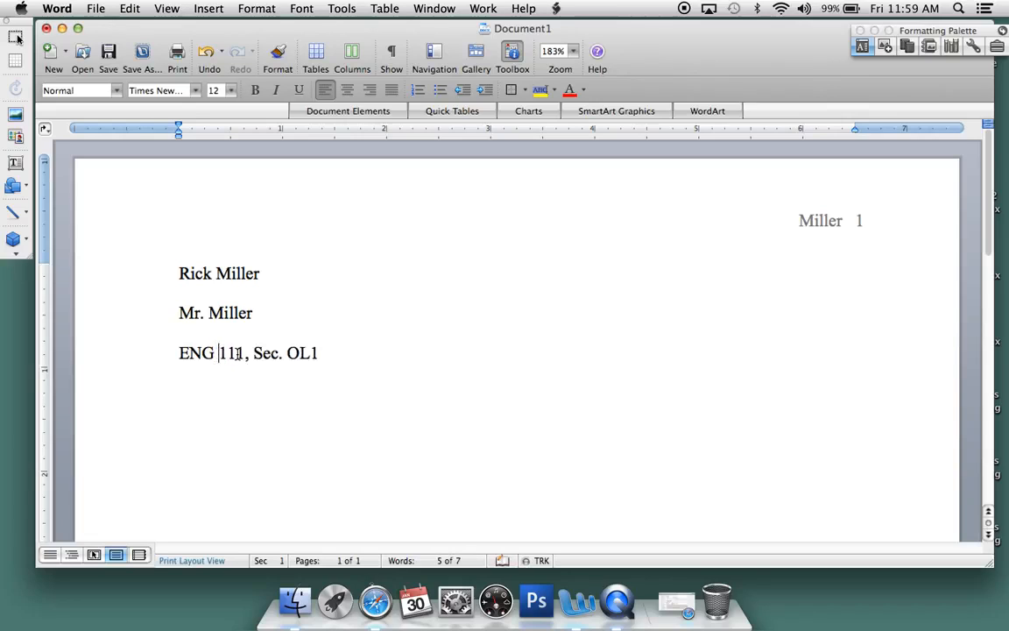
{"action": "key", "text": "BackSpace"}
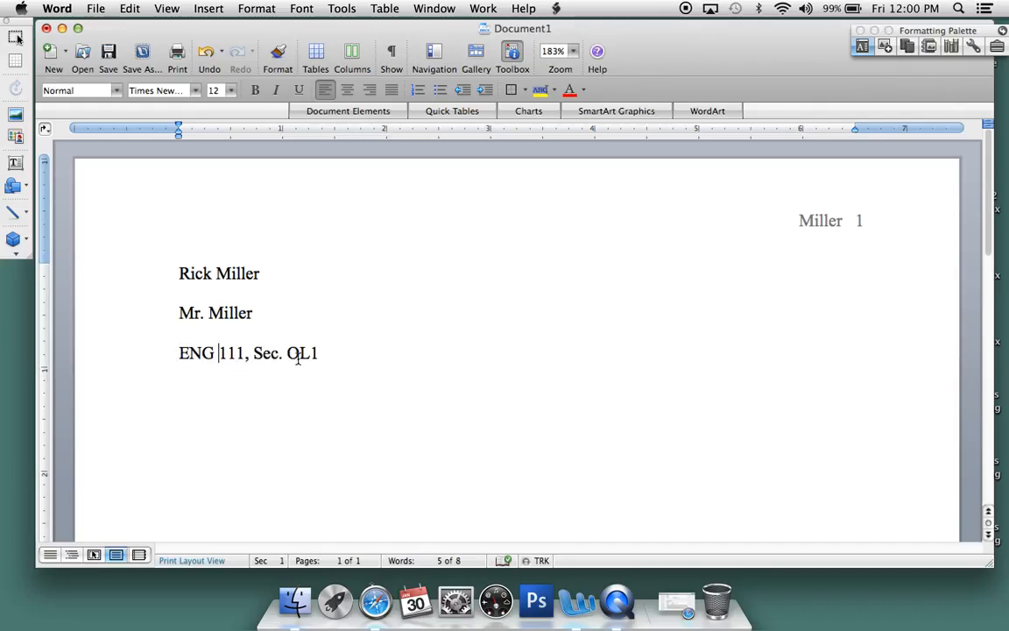
Check the current date in Dashboard and add the line "30 Jan. 2015" below the course line.
{"action": "left_click", "coordinate": [333, 356]}
{"action": "key", "text": "Return"}
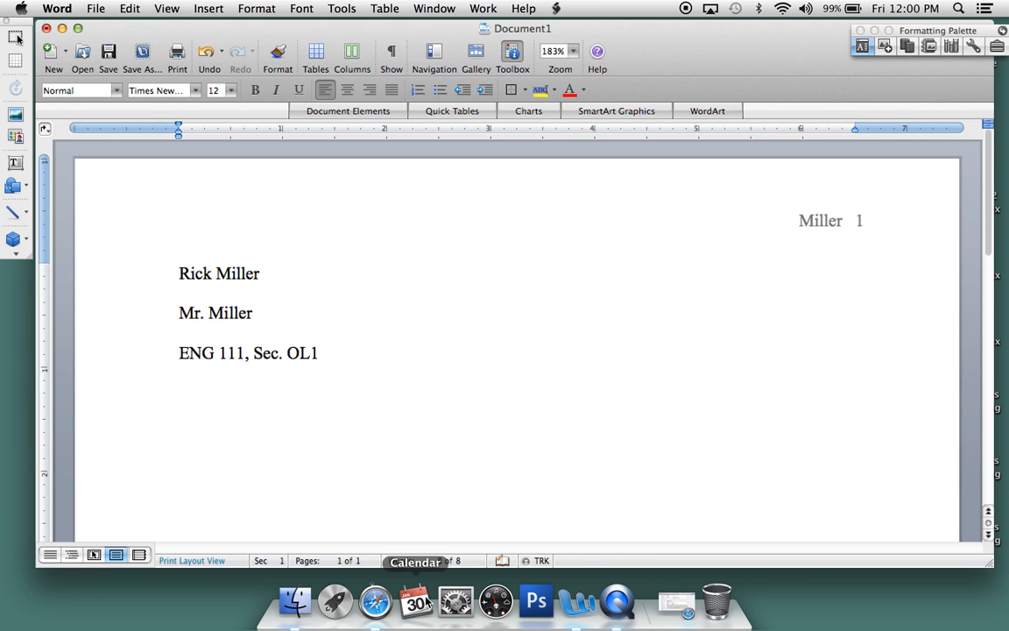
{"action": "left_click", "coordinate": [495, 601]}
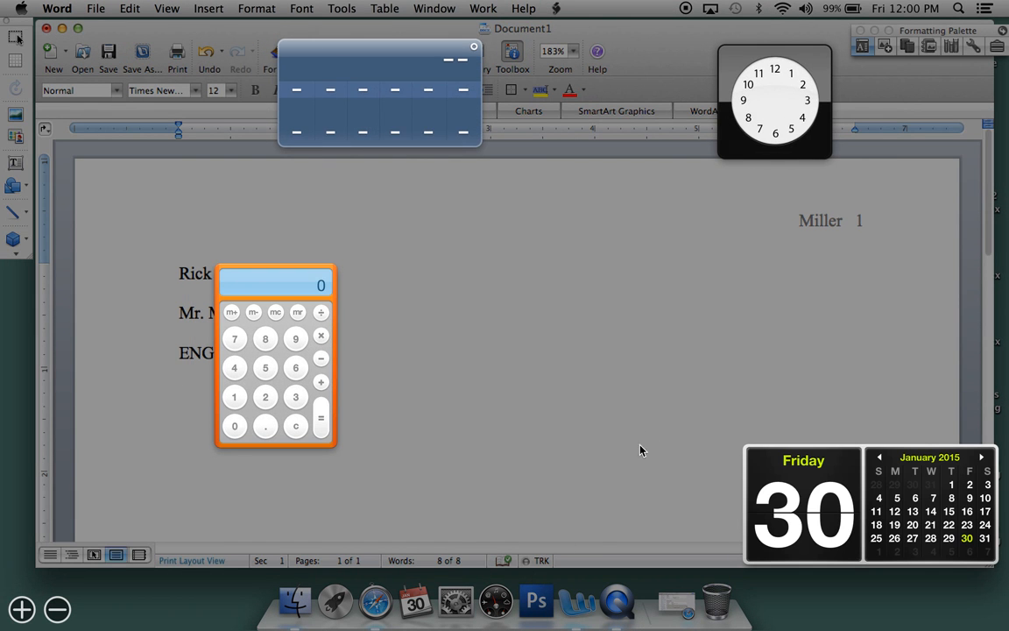
{"action": "left_click", "coordinate": [575, 467]}
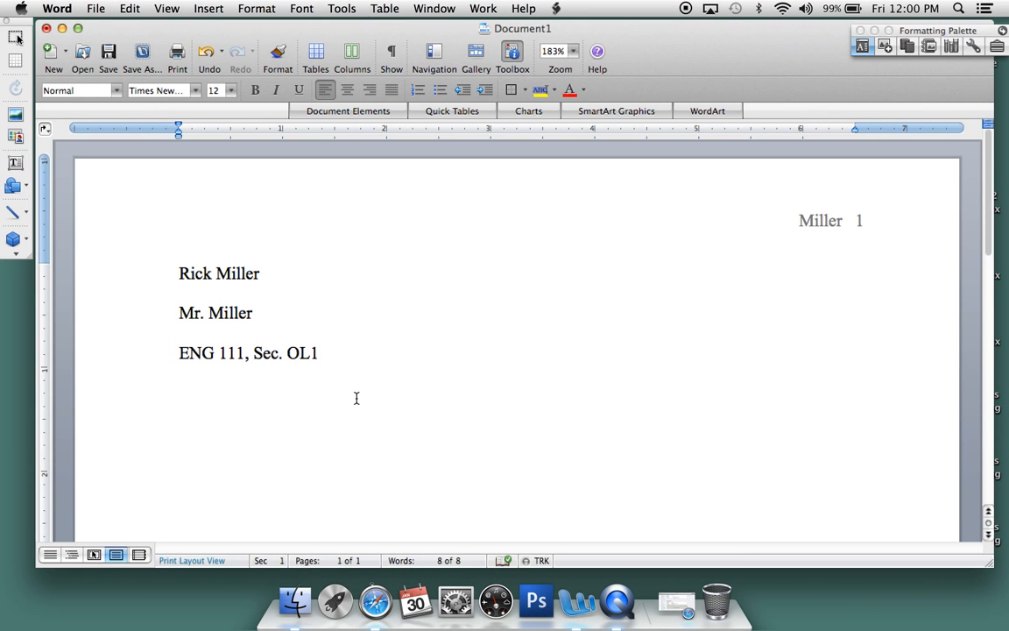
{"action": "type", "text": "30 Jan. 2015"}
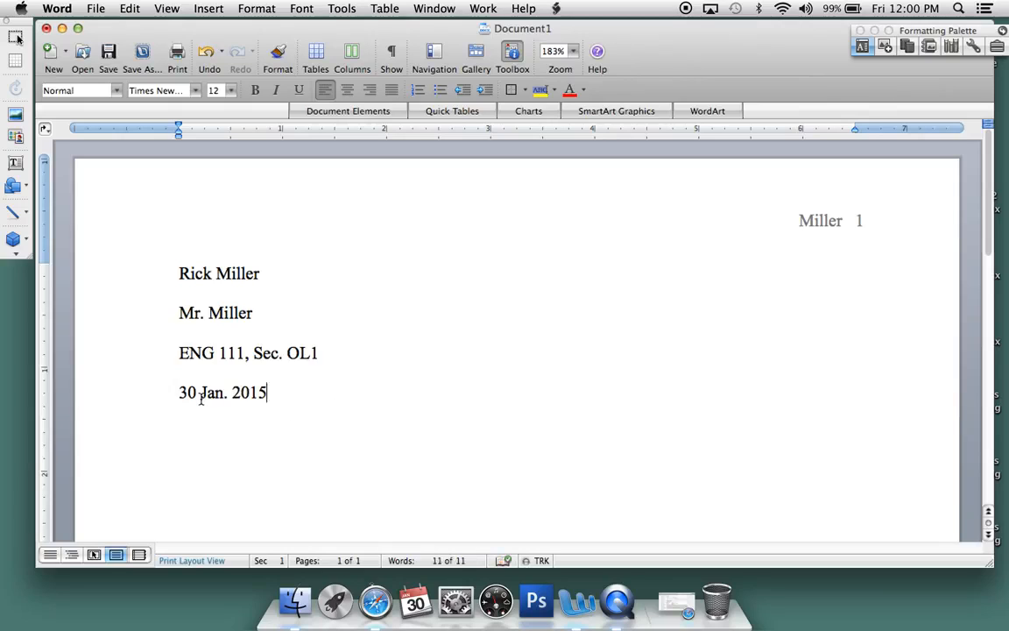
Try spelling the month out as "January" in the date line, and restore the abbreviation "Jan.".
{"action": "left_click_drag", "start_coordinate": [200, 392], "coordinate": [227, 401]}
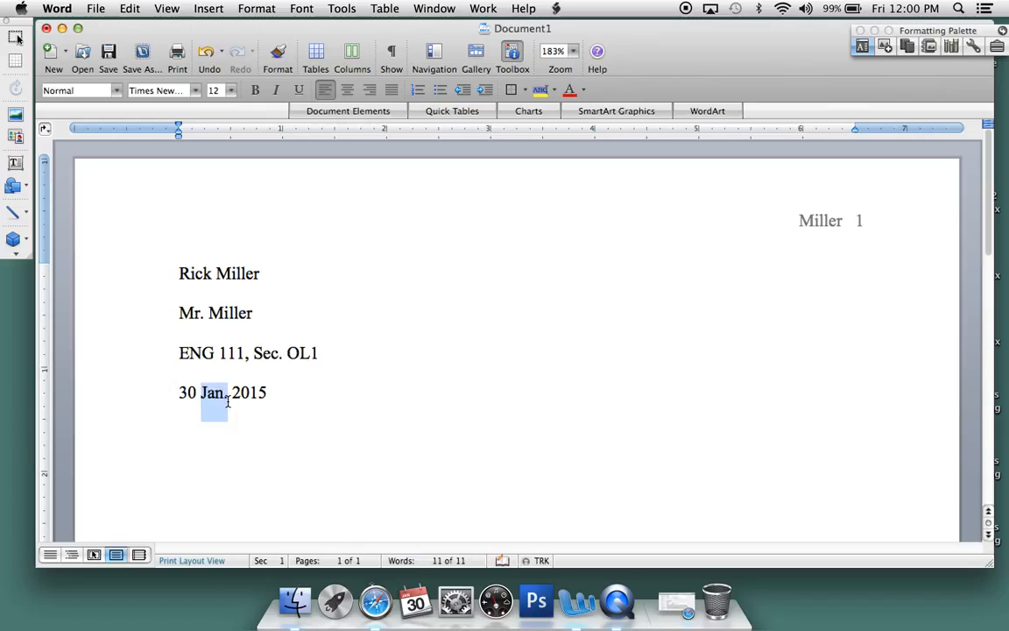
{"action": "type", "text": "January"}
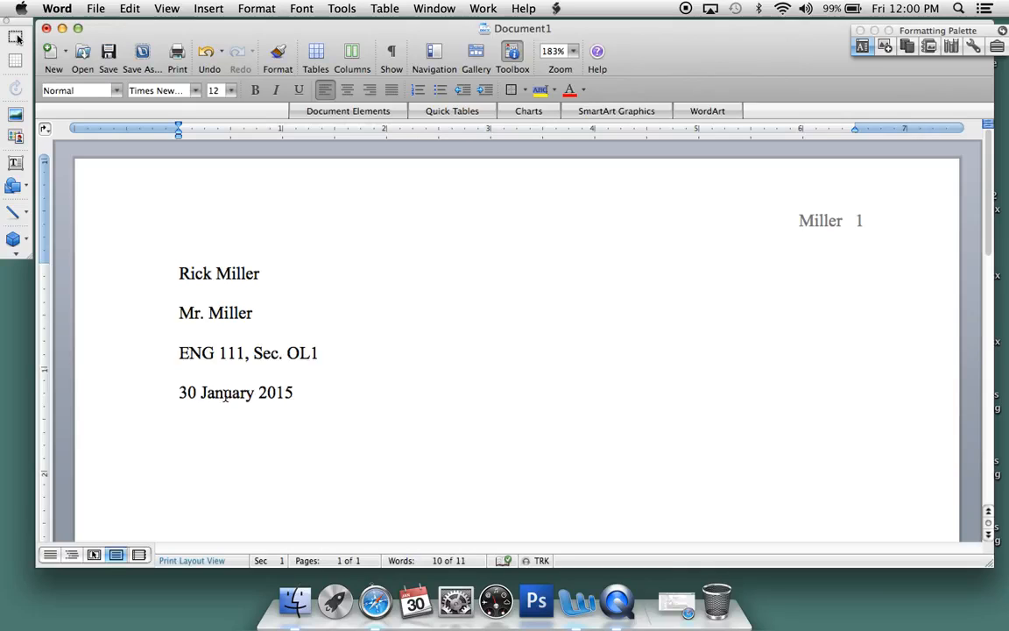
{"action": "left_click_drag", "start_coordinate": [225, 393], "coordinate": [235, 394]}
{"action": "left_click_drag", "start_coordinate": [248, 395], "coordinate": [248, 397]}
{"action": "type", "text": "."}
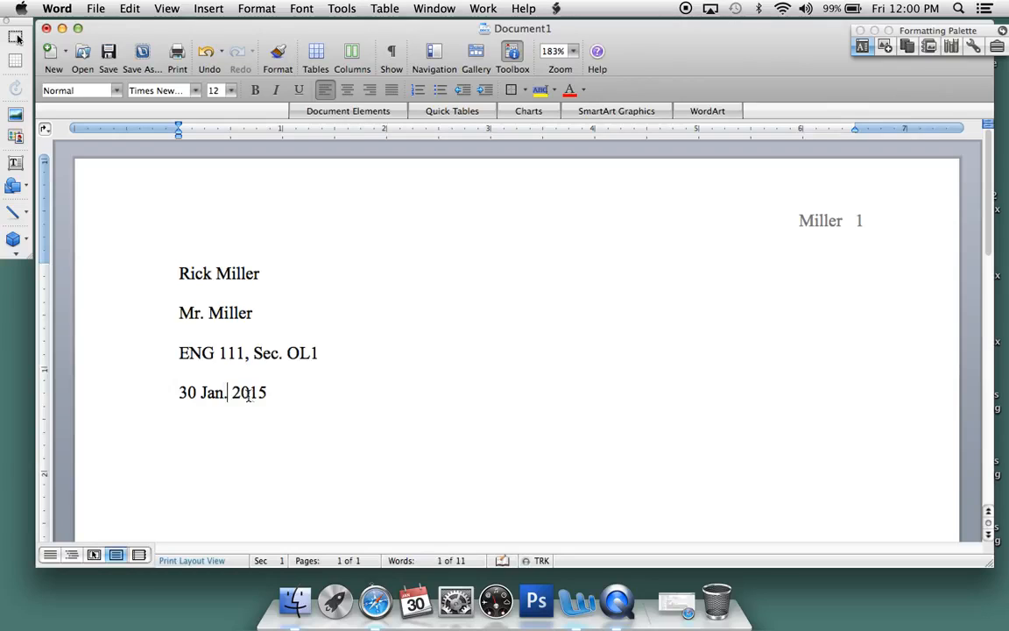
Add a centered line reading "Title" beneath the date and left-align the new line below it.
{"action": "left_click", "coordinate": [288, 392]}
{"action": "type", "text": "Title"}
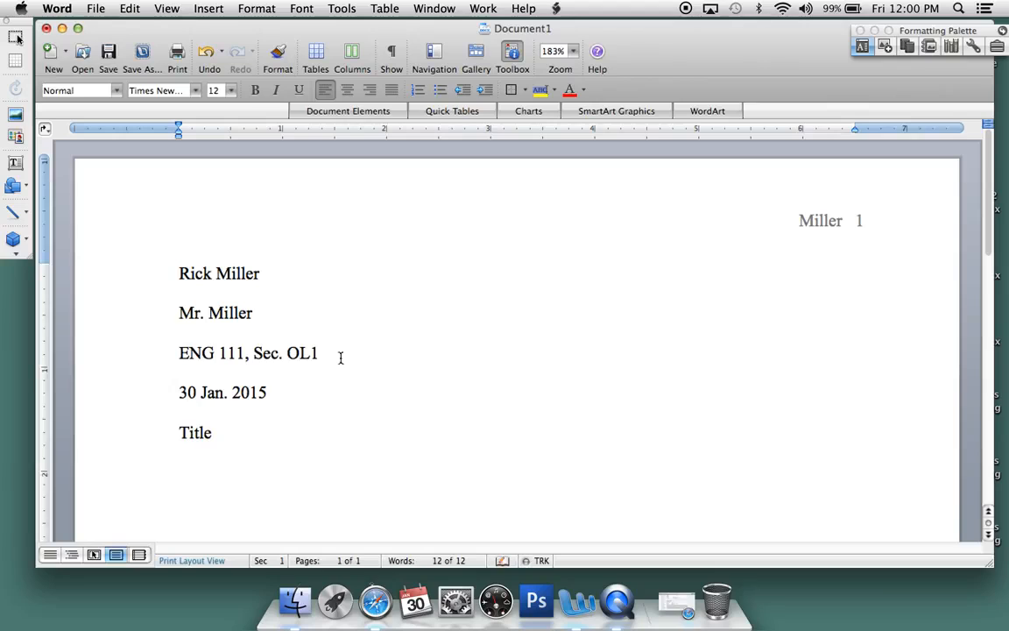
{"action": "left_click", "coordinate": [348, 91]}
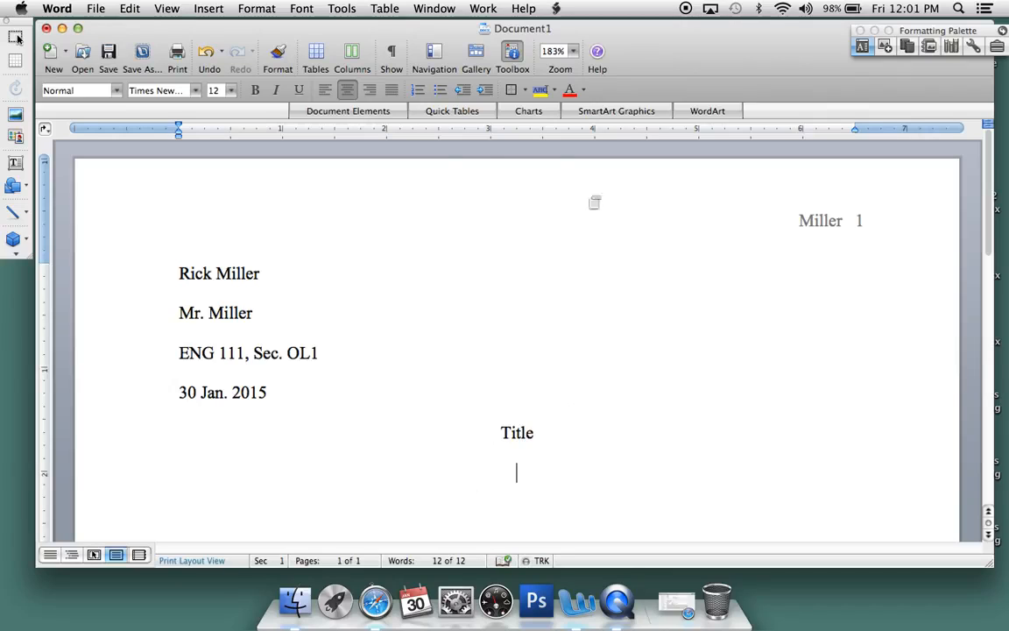
{"action": "left_click", "coordinate": [324, 91]}
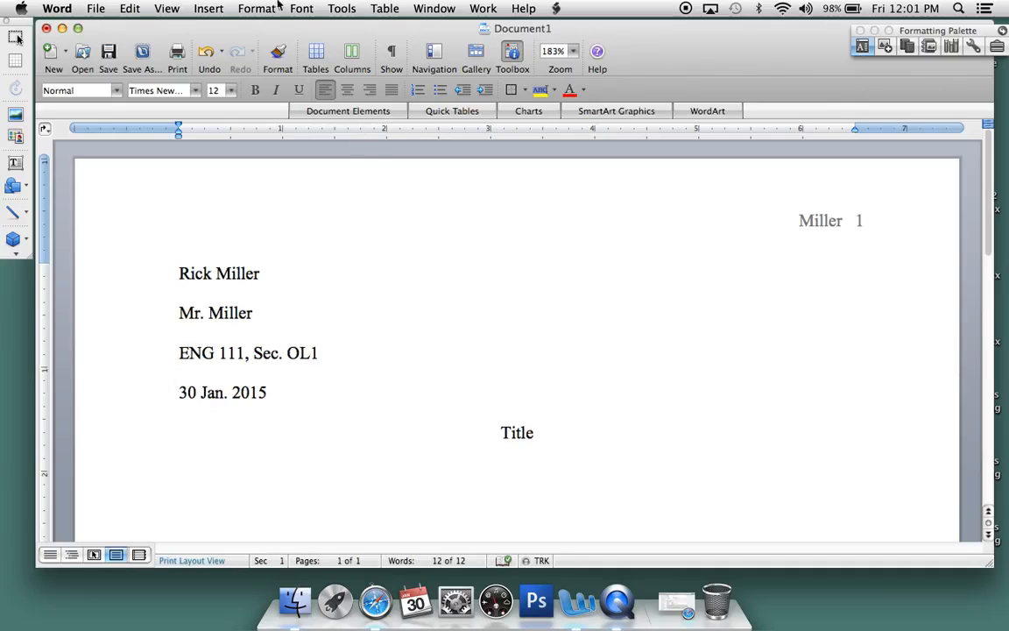
Give the empty paragraph below the title a first-line indent of 0.5".
{"action": "left_click", "coordinate": [251, 8]}
{"action": "left_click", "coordinate": [266, 43]}
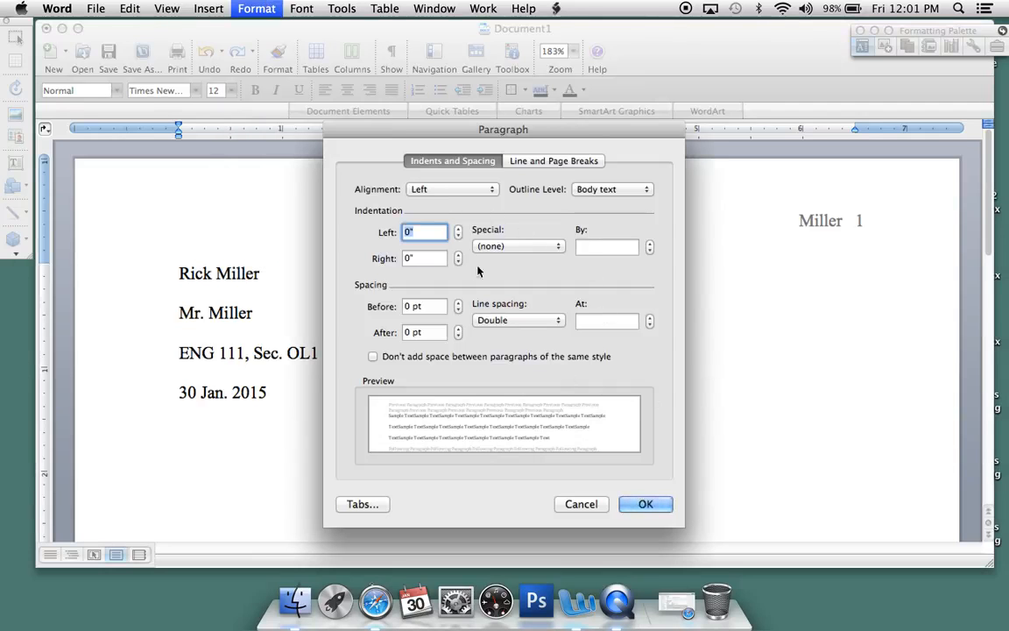
{"action": "left_click", "coordinate": [559, 247]}
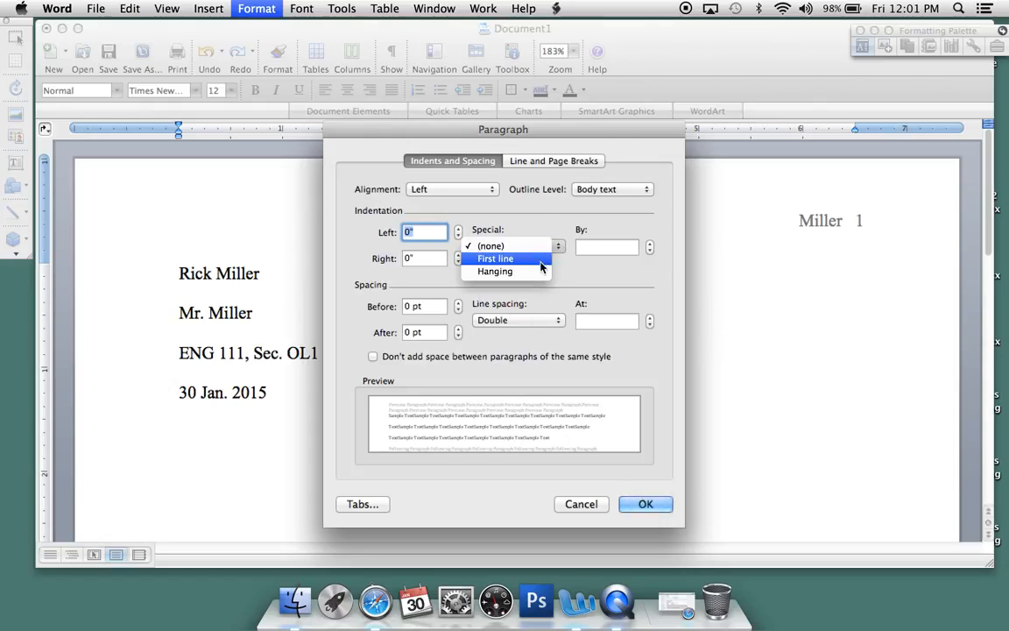
{"action": "left_click", "coordinate": [526, 259]}
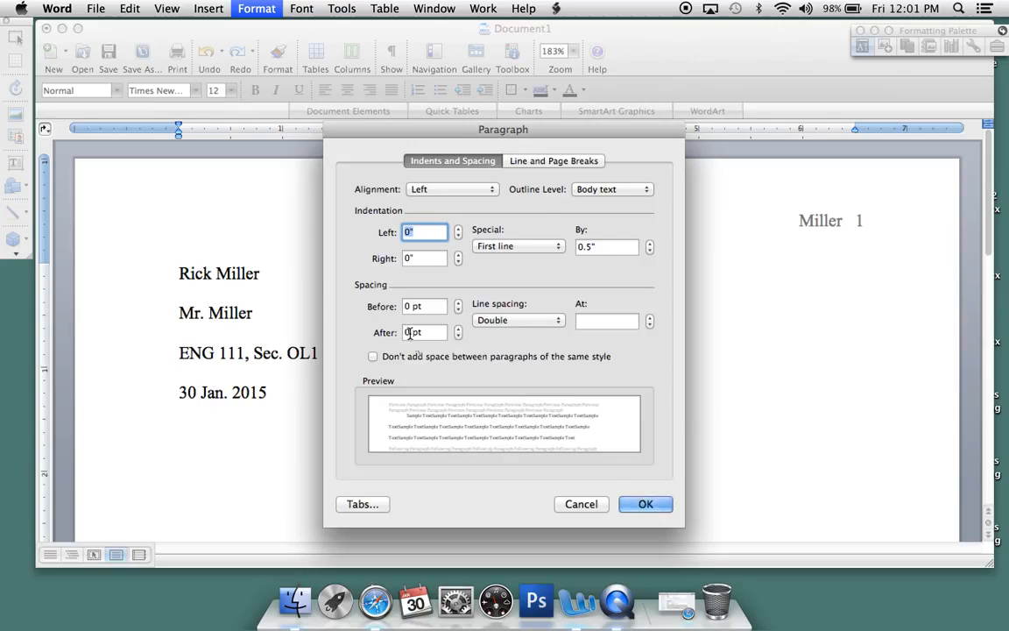
{"action": "left_click", "coordinate": [644, 506]}
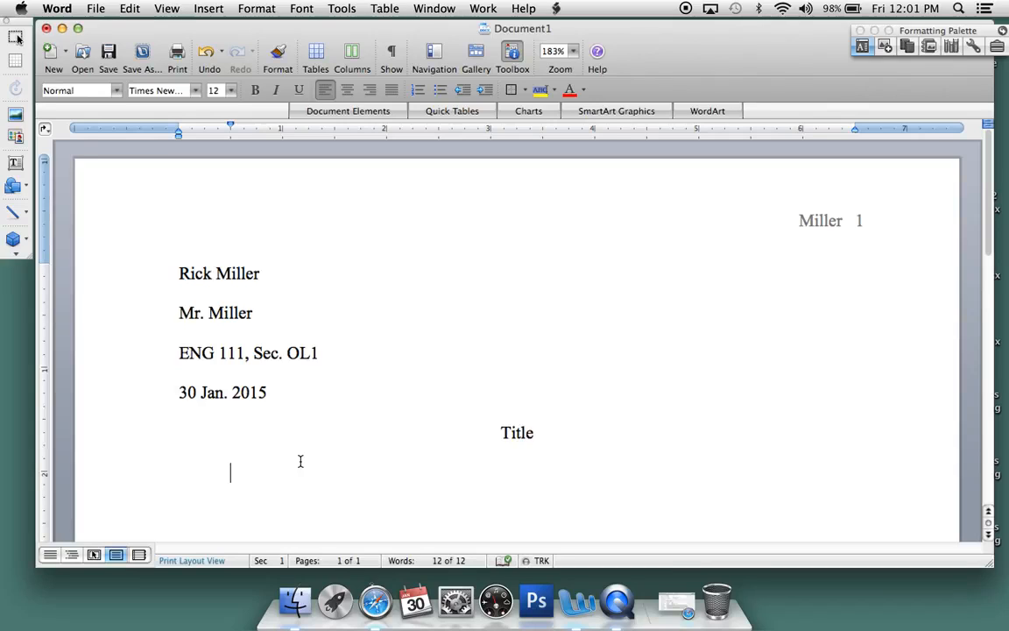
Fill the first body paragraph below the title with about three lines of random placeholder text, ending in a period.
{"action": "type", "text": "pspodjf spoj fpijsd fioj sd"}
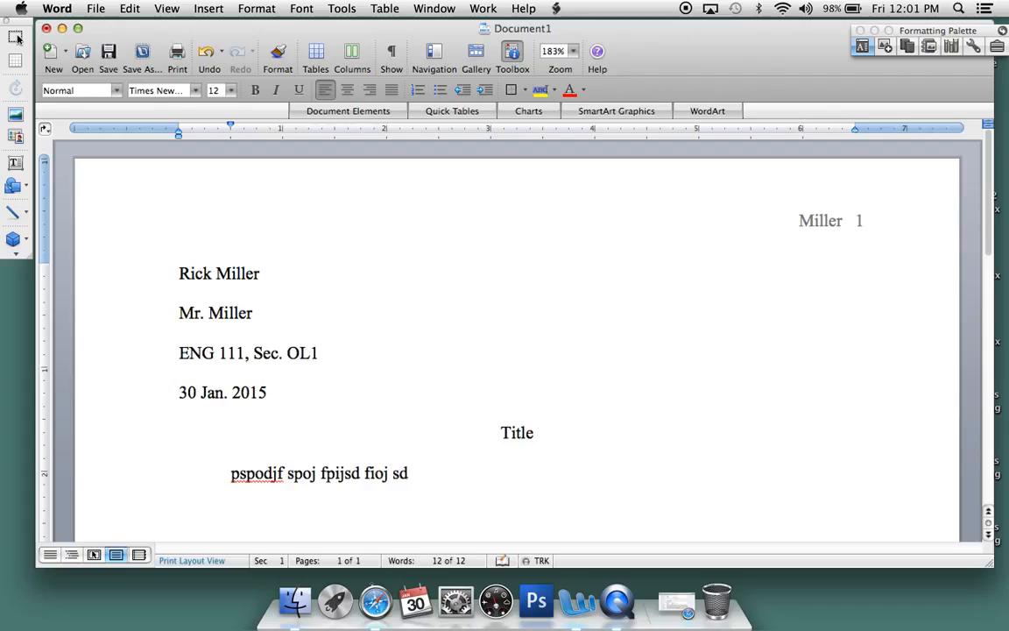
{"action": "type", "text": "ofij sdopfj psoidjf osdjf osdjf os"}
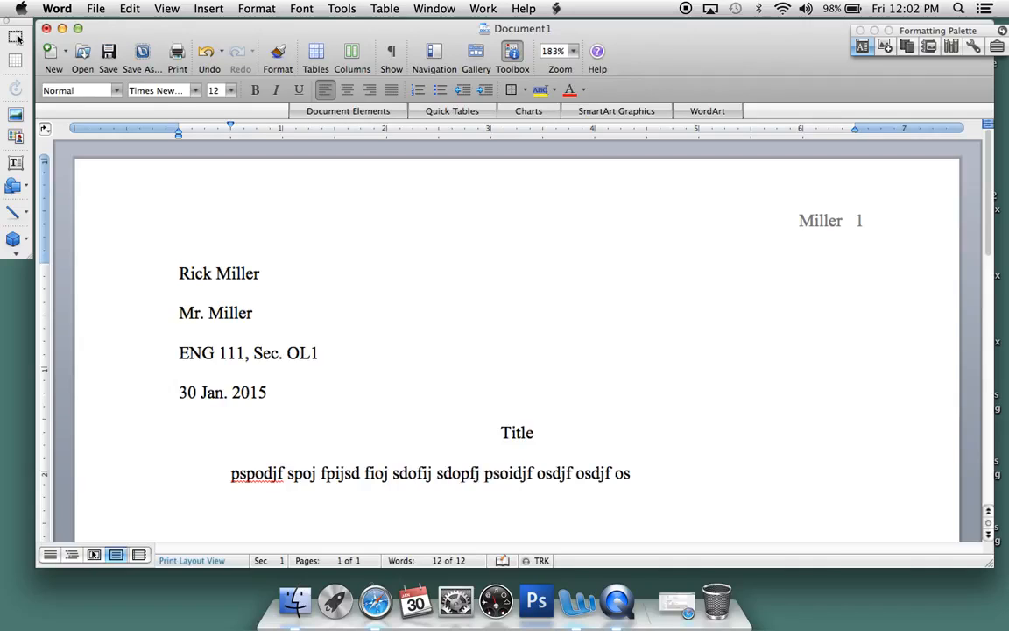
{"action": "type", "text": "idfj osidjf osidjf osdifj osidjf o"}
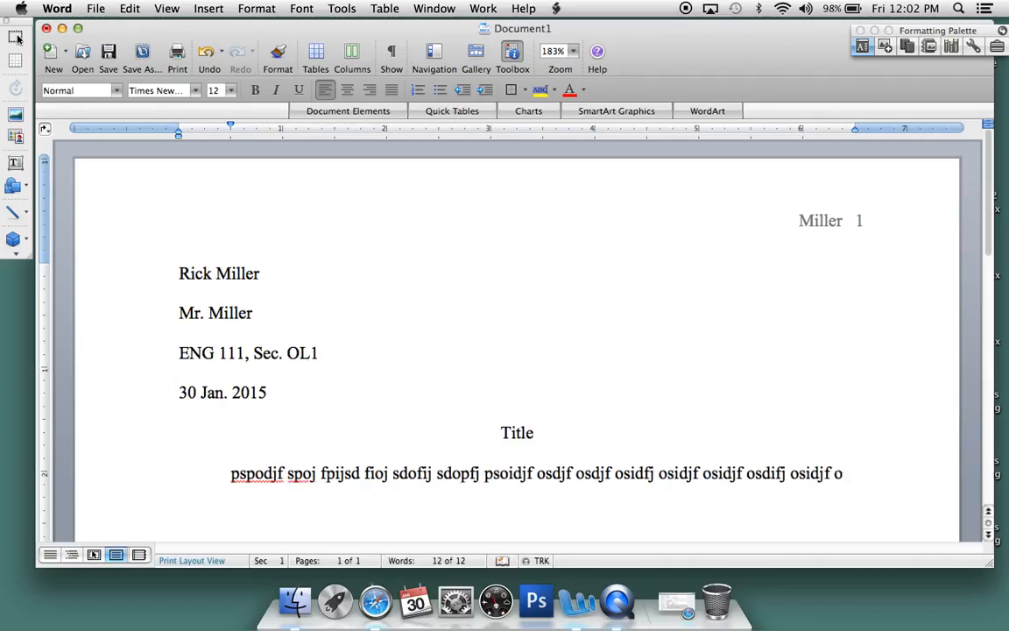
{"action": "type", "text": "sdijf osdfj osdifj sodfj sdo"}
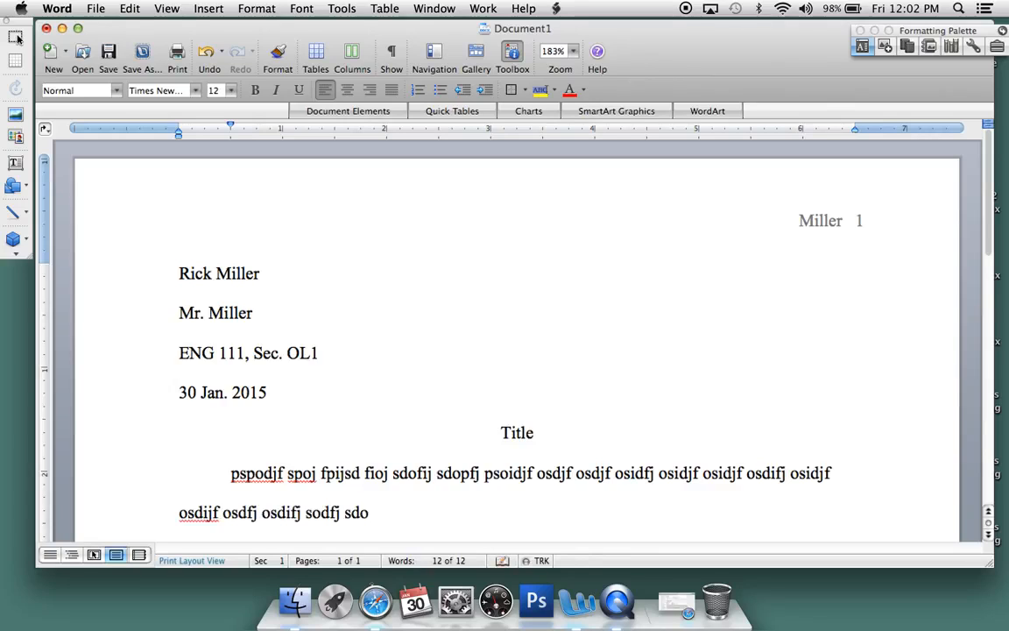
{"action": "type", "text": "ifj sodifj osdifj osdifj osdifj"}
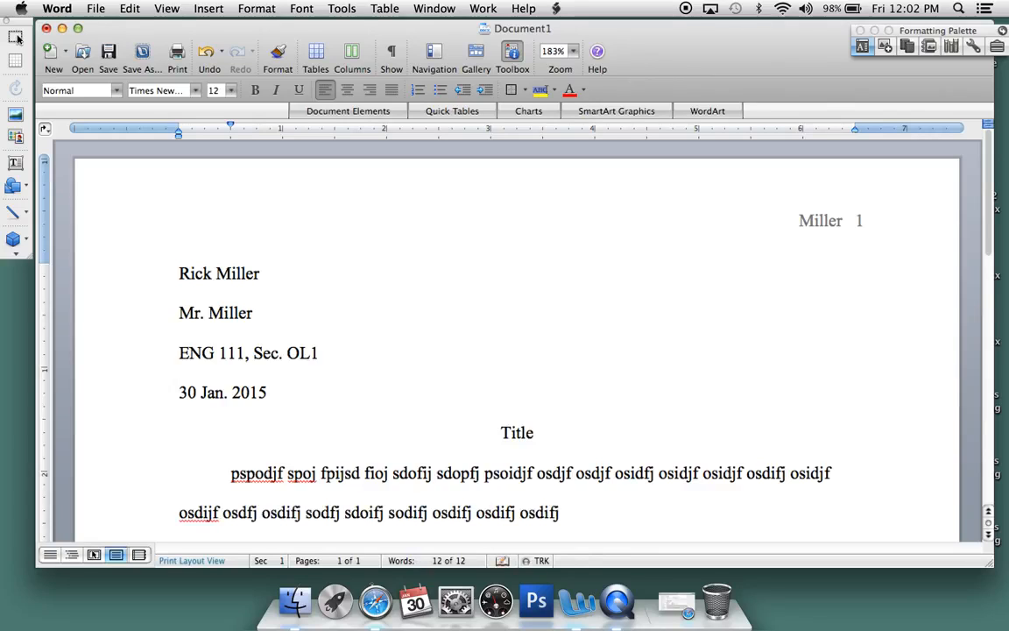
{"action": "type", "text": " osdijf osdifj osdifj osdifj sod"}
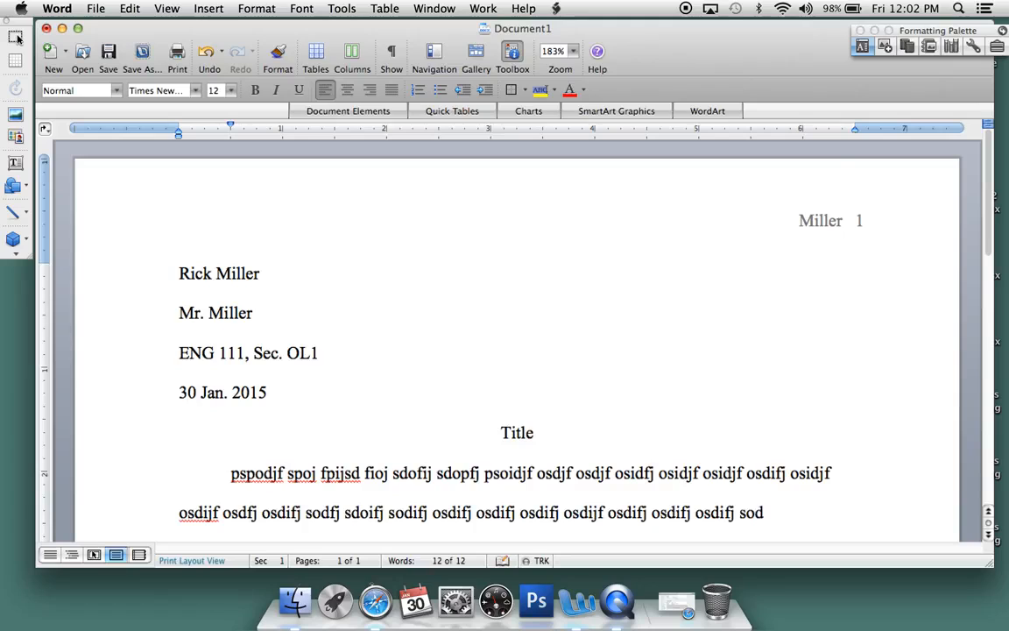
{"action": "type", "text": "ifj sodifj sodifj osdifj sdoifj sdofijsd fois"}
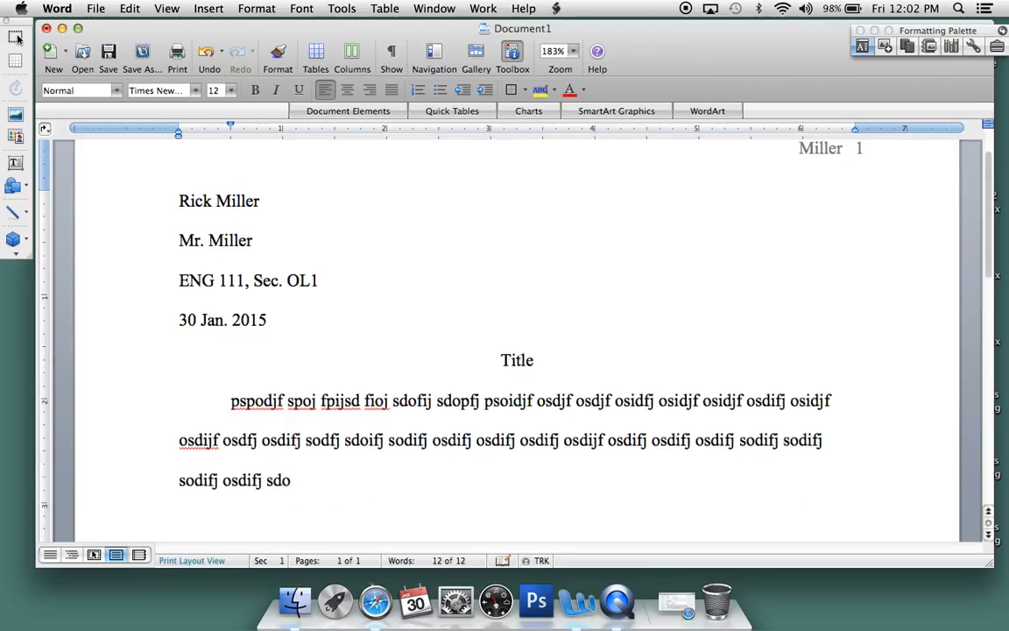
{"action": "type", "text": "djf os"}
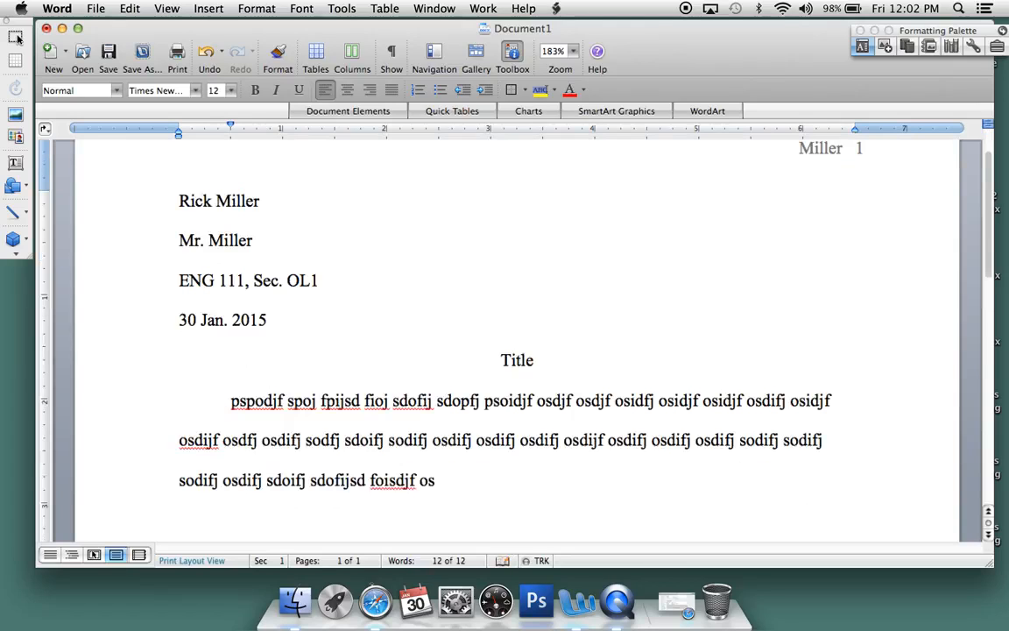
{"action": "type", "text": "difj sodfij osdif osdifj osdifj osidfj oisdjf"}
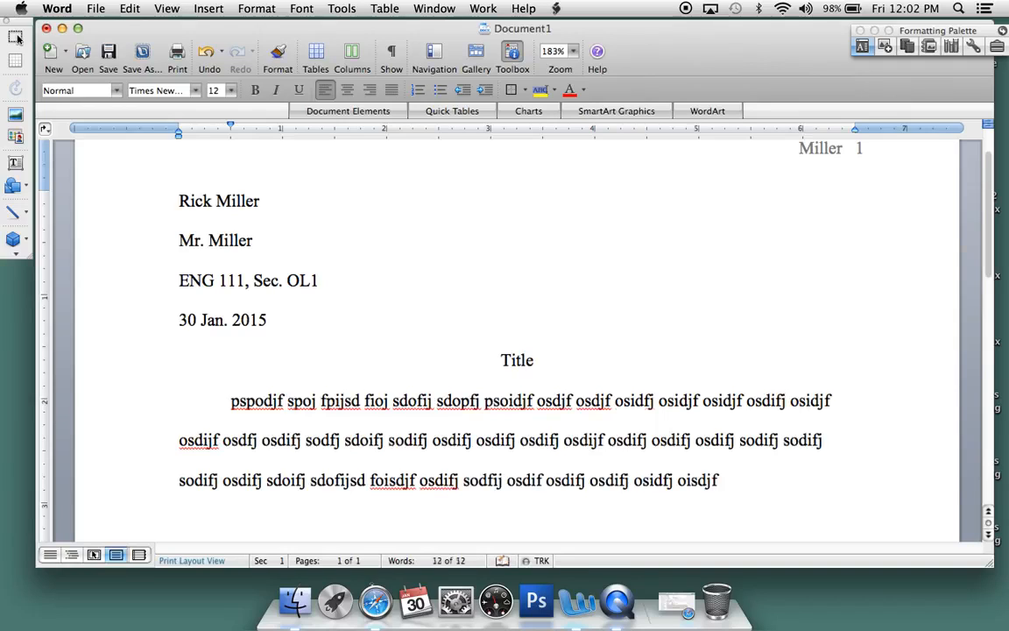
{"action": "type", "text": " ."}
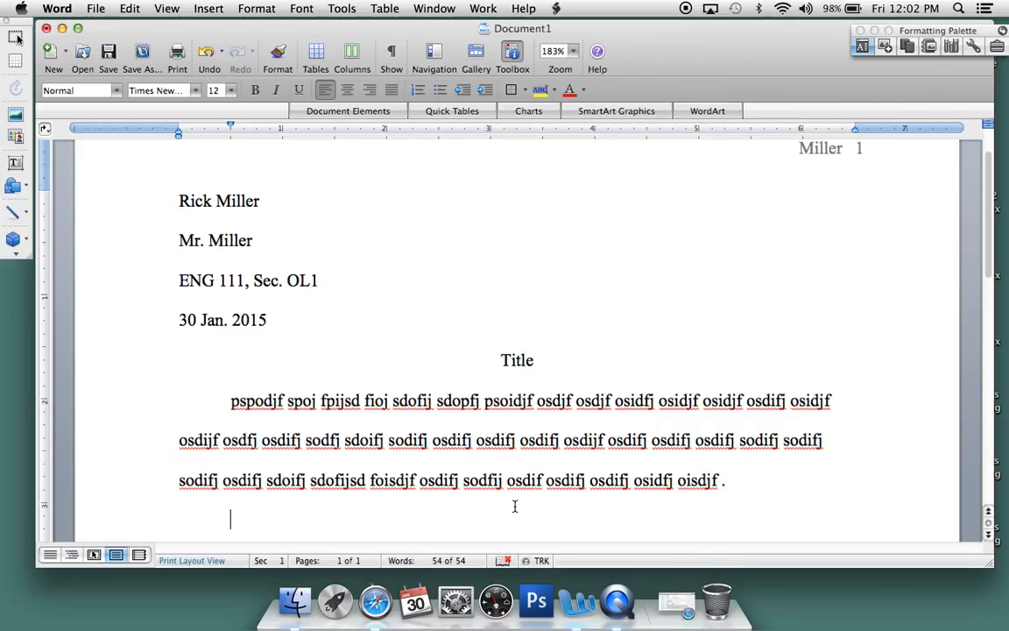
Write a second paragraph beginning "Now I can start my new paragraph. And I can keep writing" plus filler text, and a third reading "thege".
{"action": "type", "text": "Now I can sta"}
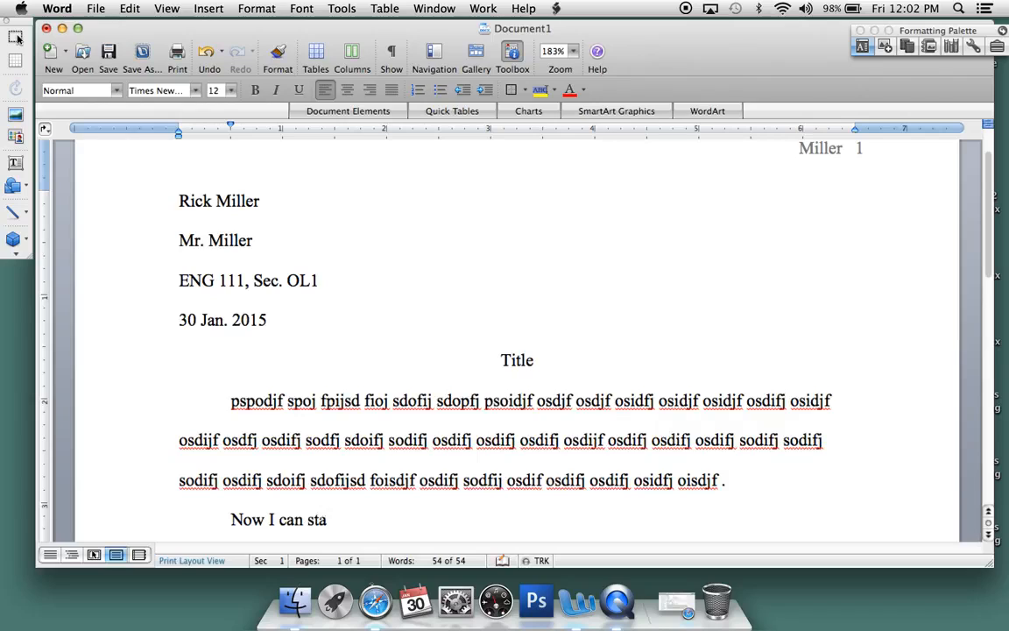
{"action": "type", "text": "rt my new pa"}
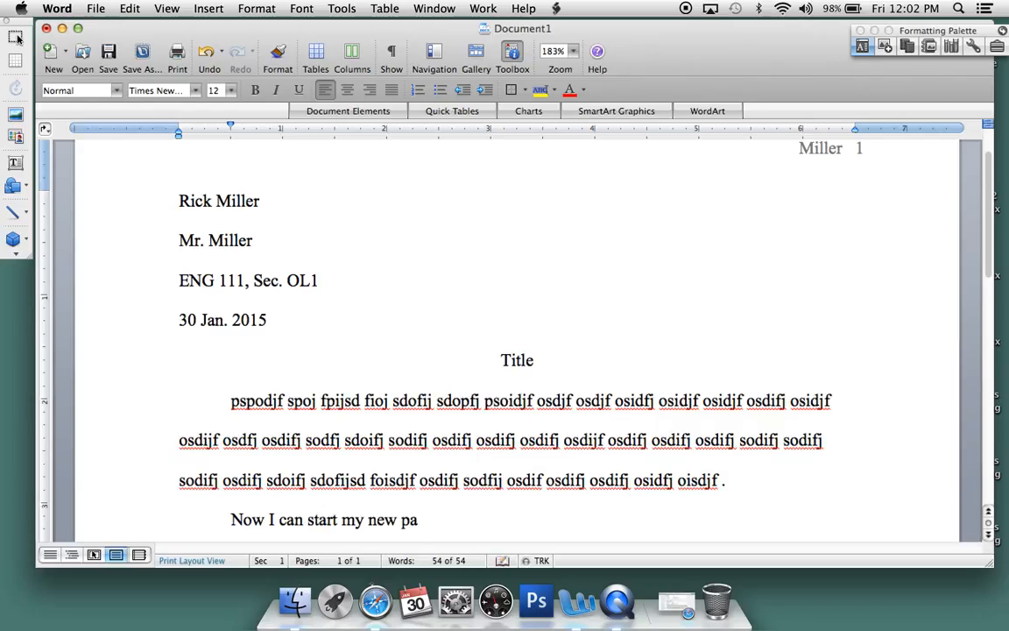
{"action": "type", "text": "ragraph. An"}
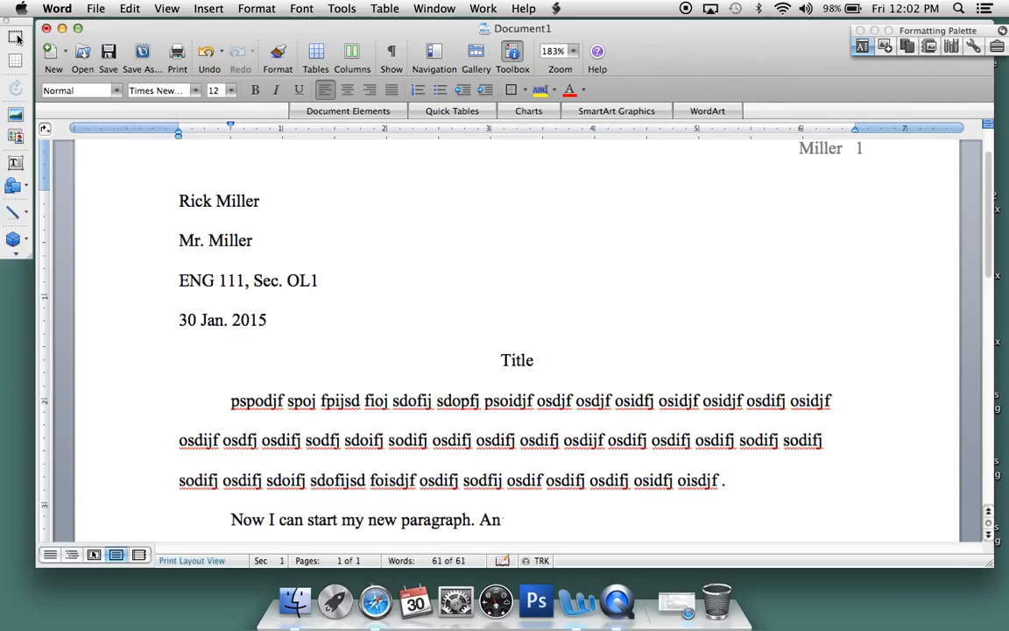
{"action": "type", "text": "d I can keep"}
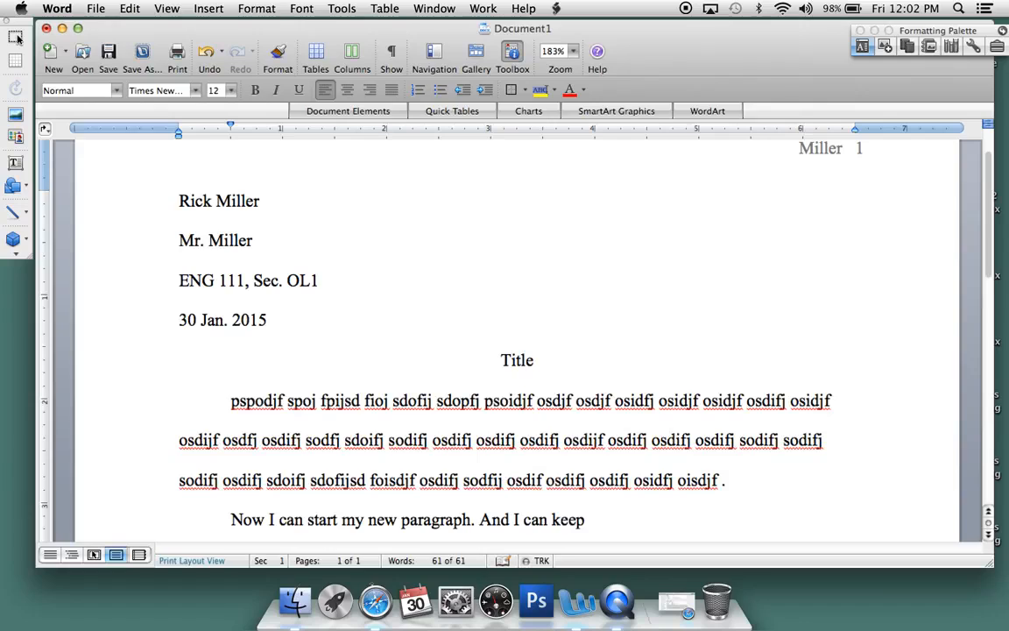
{"action": "type", "text": " writing and wr"}
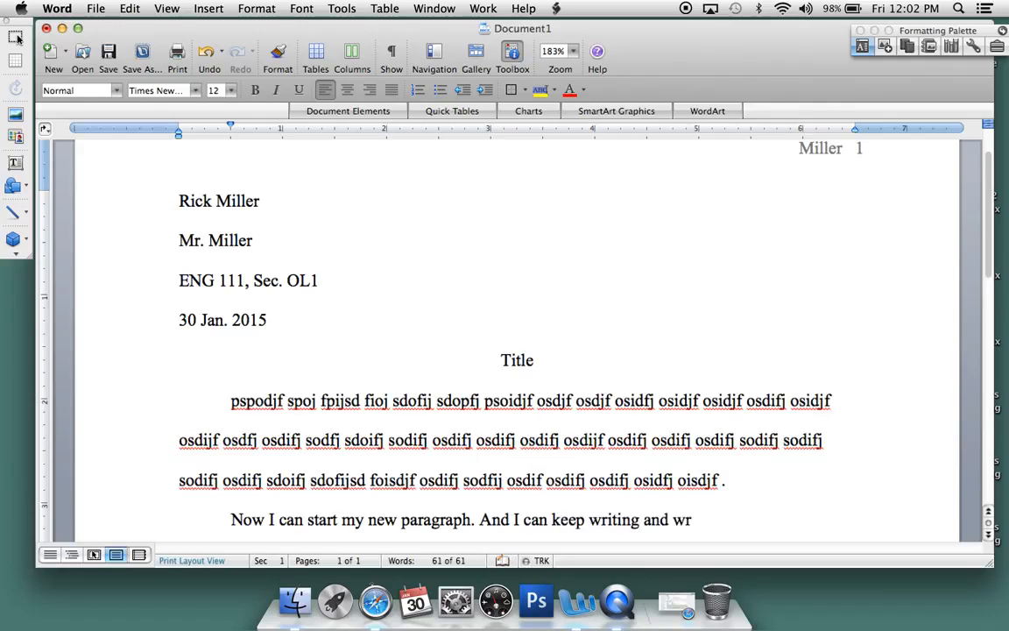
{"action": "type", "text": "iting and writing and writi"}
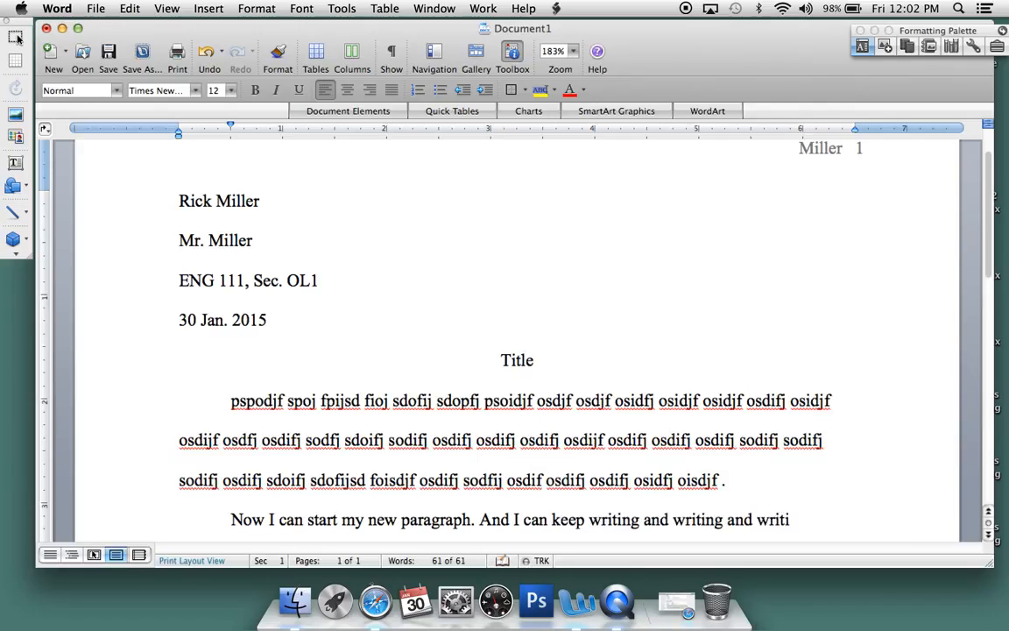
{"action": "type", "text": " osi sodfj osdkfj osdjf osdjf osid"}
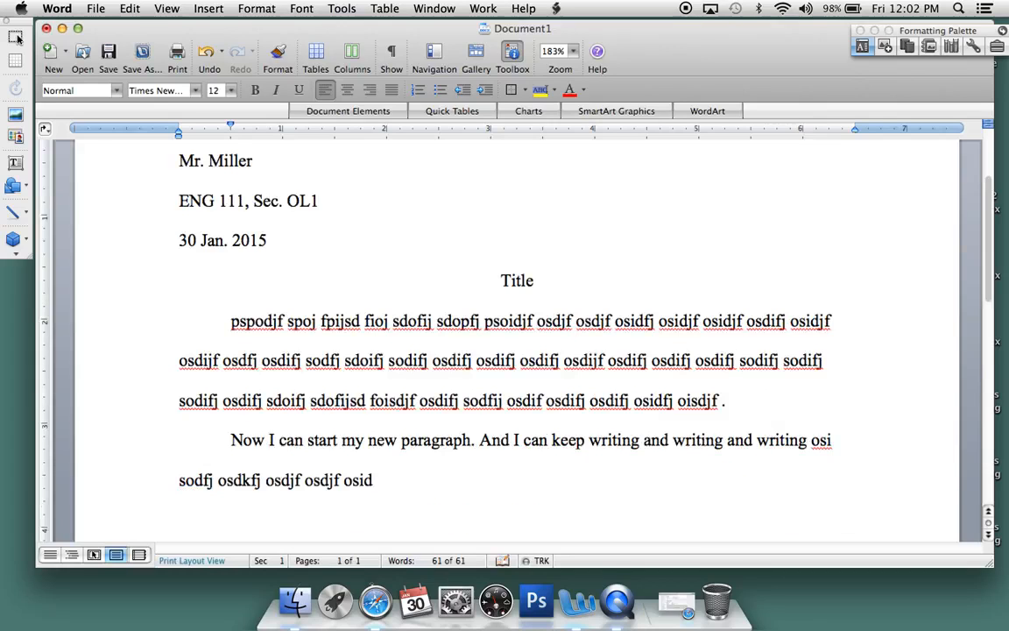
{"action": "type", "text": "j fosdjf oksdjf oisdj fojs dof"}
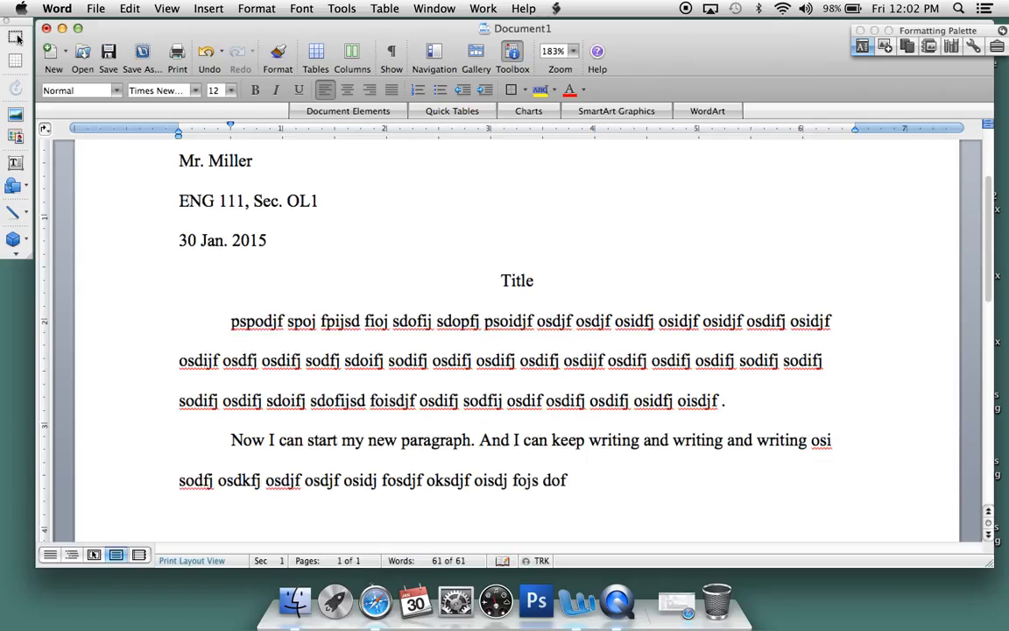
{"action": "type", "text": "j sdofj sodfj osdfj oisdjf o"}
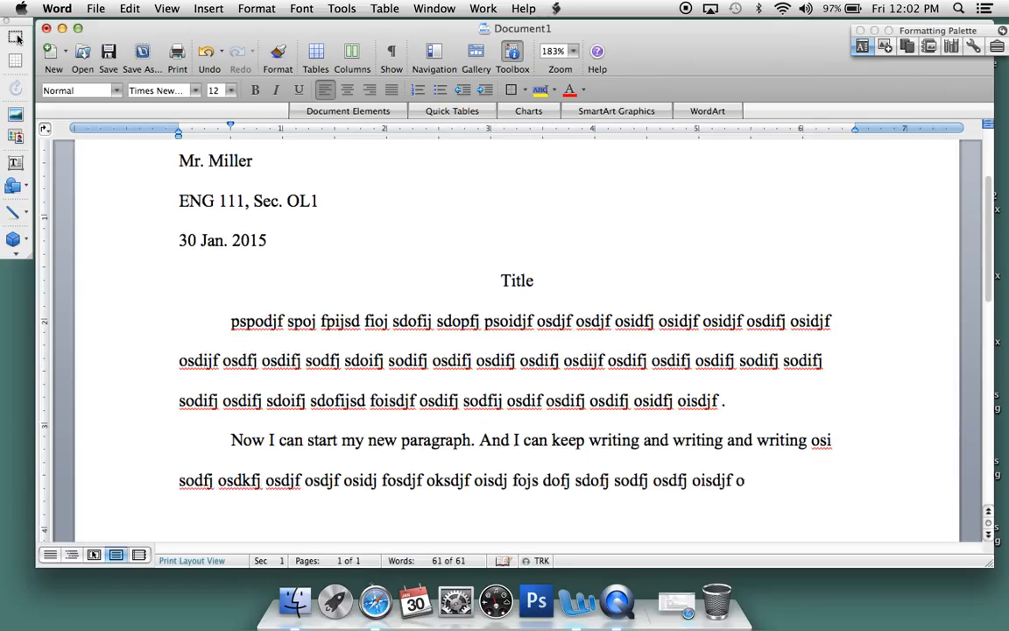
{"action": "type", "text": "sdj osdfj oisdjf osidjf ois"}
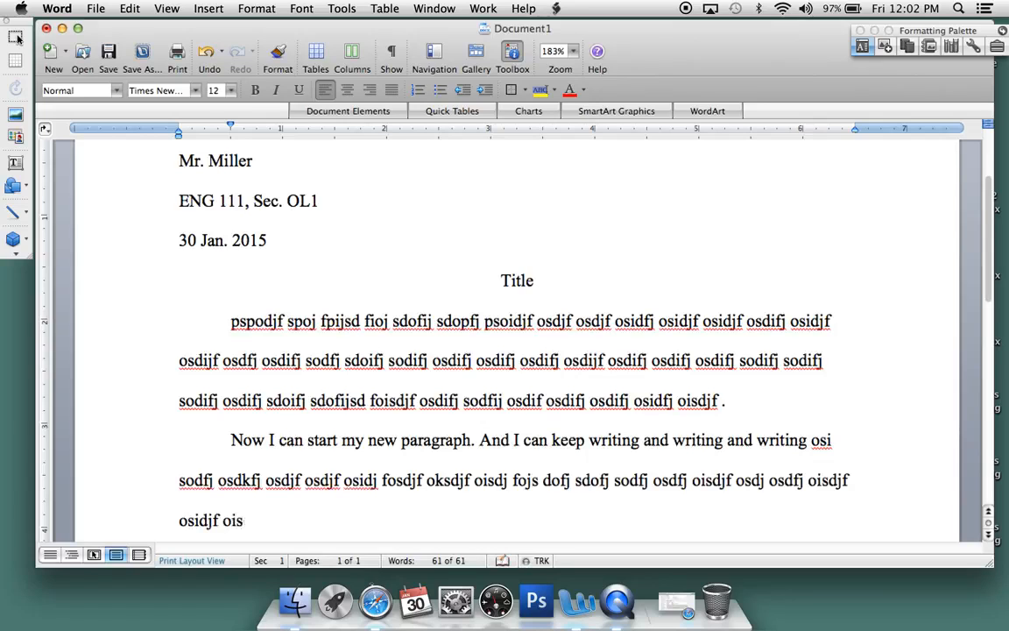
{"action": "type", "text": "djf oisdjf osdifj osdifj sod"}
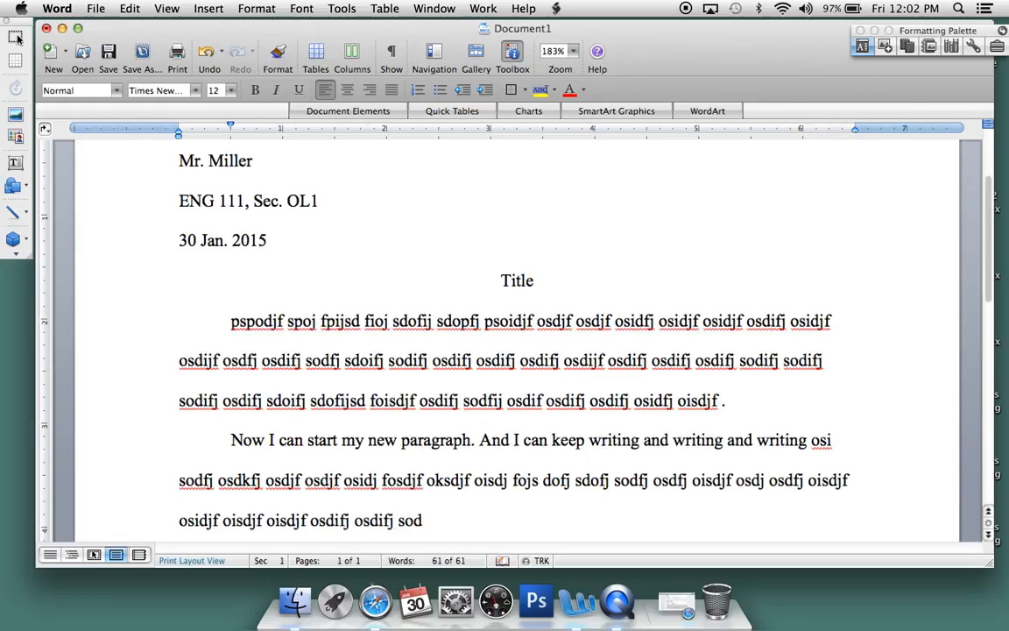
{"action": "type", "text": "ifj osdifj osdifj osdifj"}
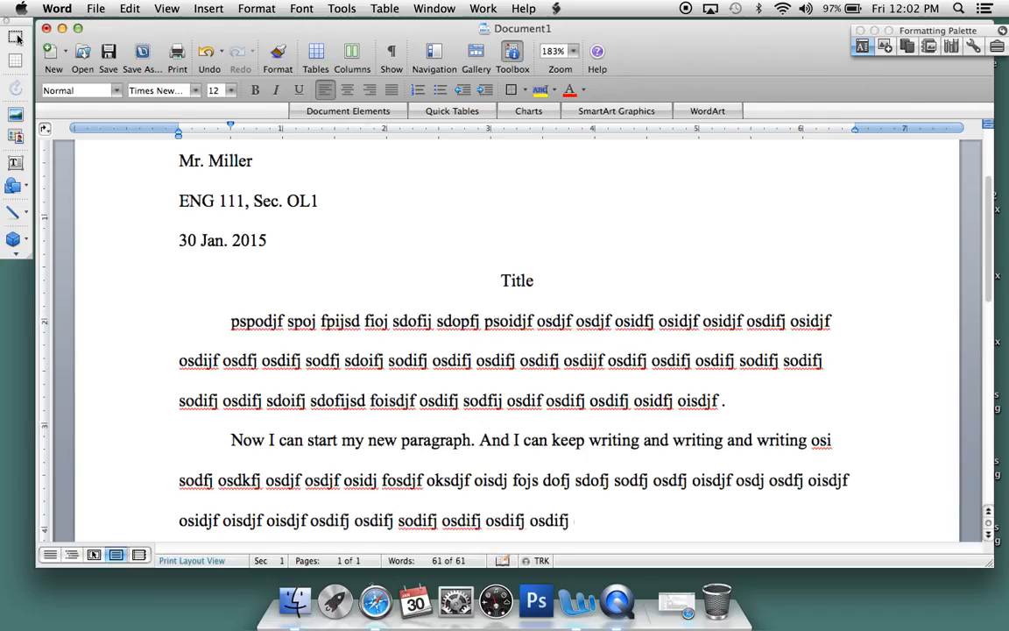
{"action": "type", "text": " osdifj sdofj osdifj osdif"}
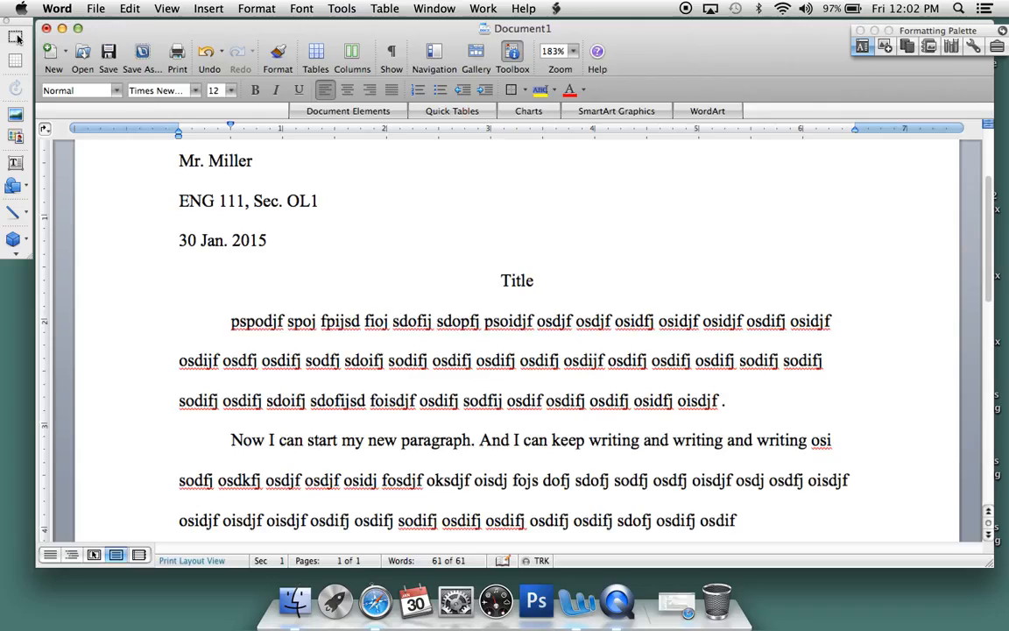
{"action": "type", "text": "j ."}
{"action": "key", "text": "Return"}
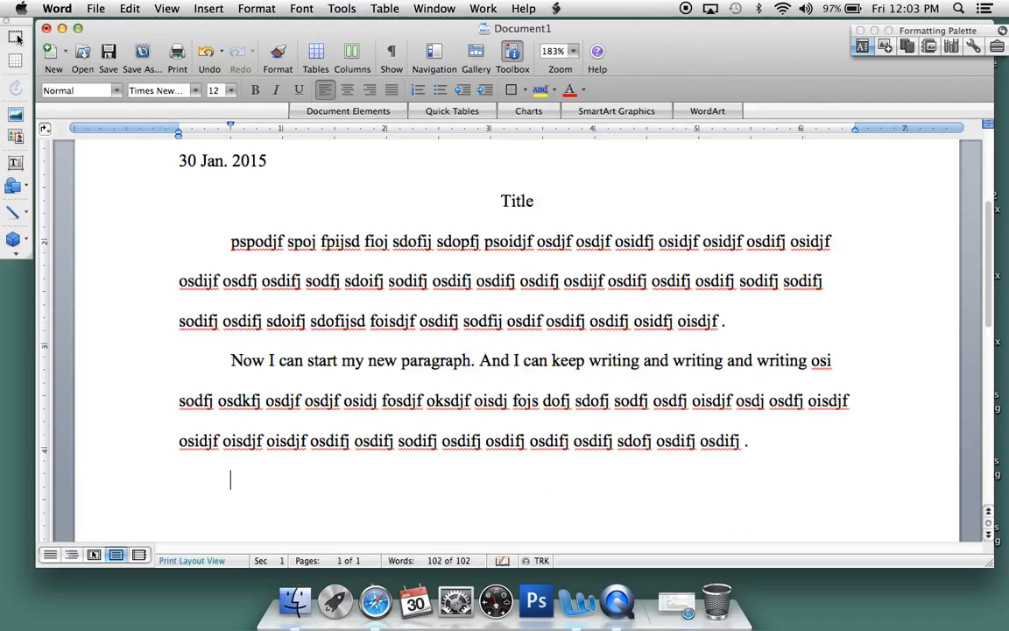
{"action": "type", "text": "thege"}
Set the spacing after all three body paragraphs to 10 pt.
{"action": "scroll", "coordinate": [529, 440], "scroll_direction": "up", "scroll_amount": 2}
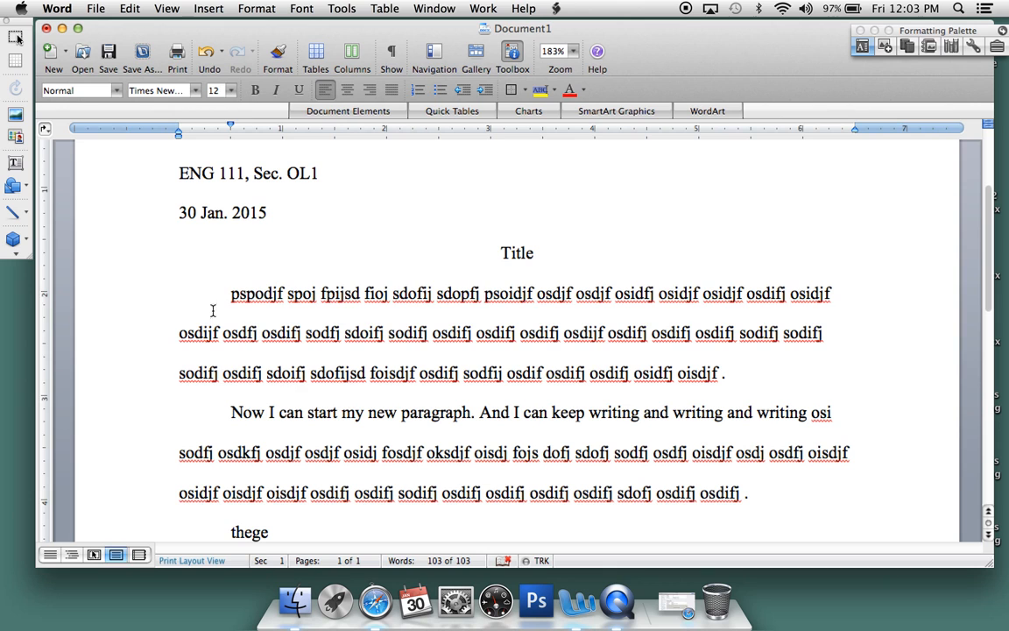
{"action": "left_click_drag", "start_coordinate": [231, 292], "coordinate": [289, 530]}
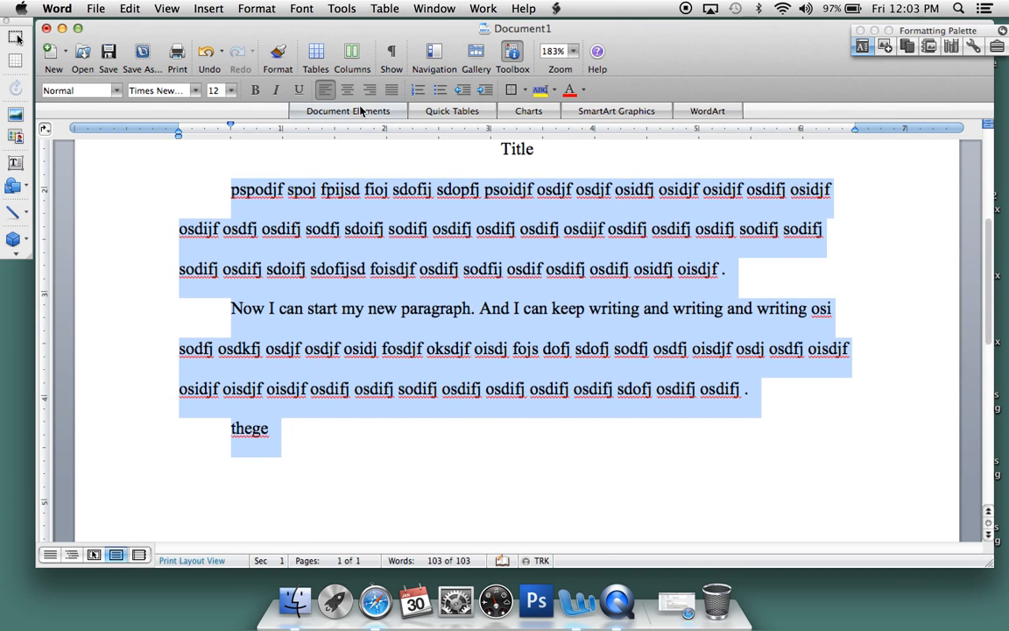
{"action": "left_click", "coordinate": [258, 9]}
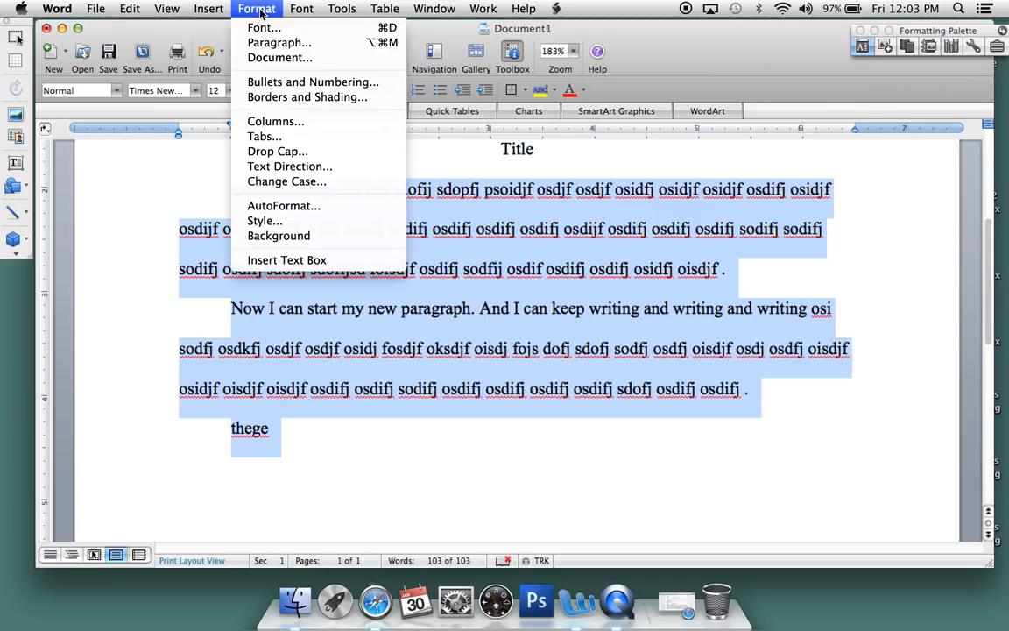
{"action": "left_click", "coordinate": [264, 43]}
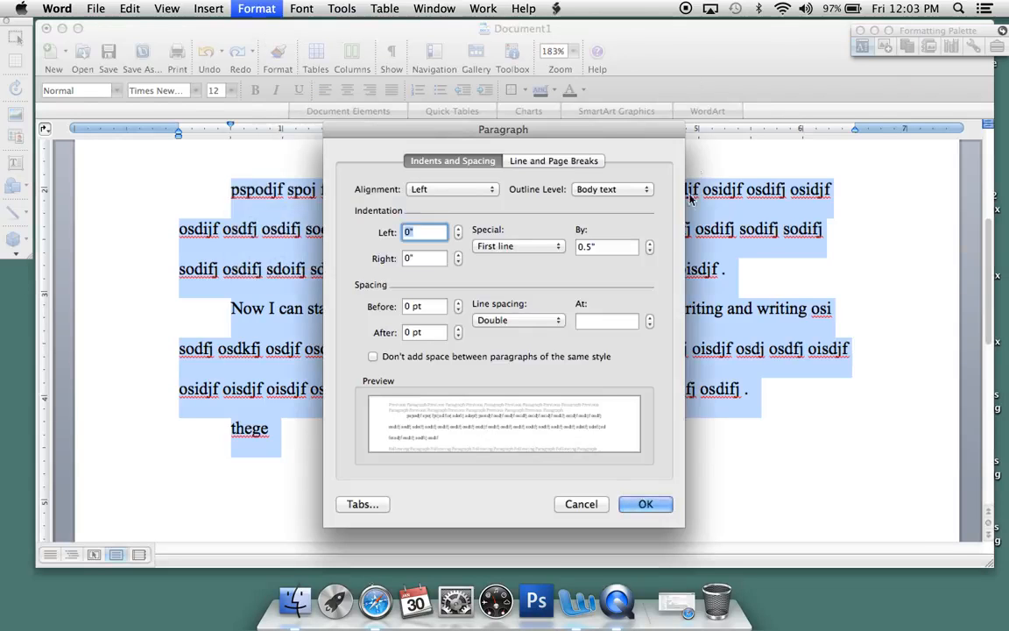
{"action": "left_click", "coordinate": [411, 333]}
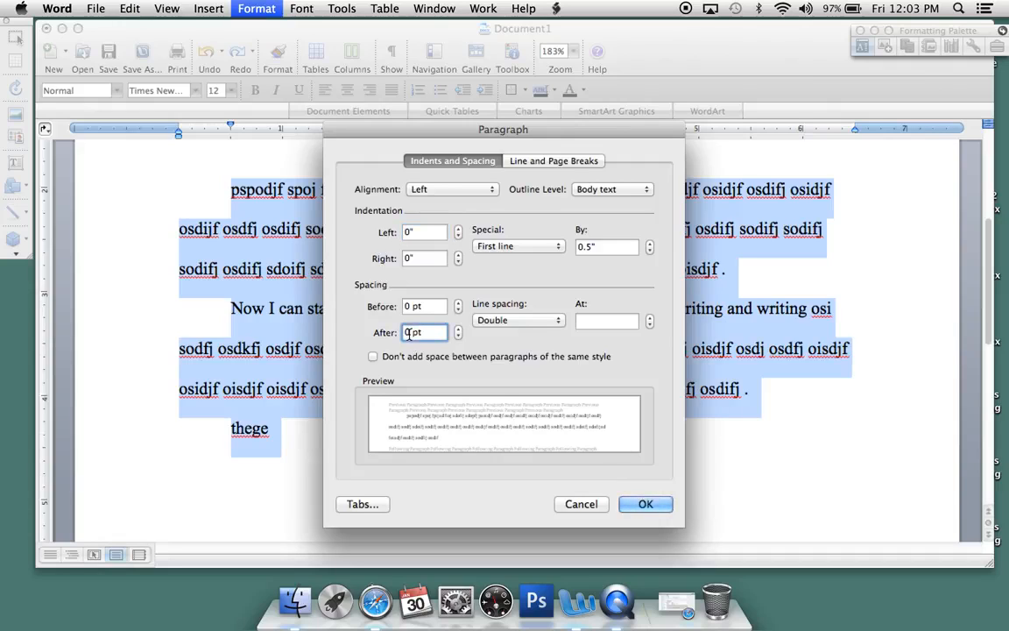
{"action": "type", "text": "10"}
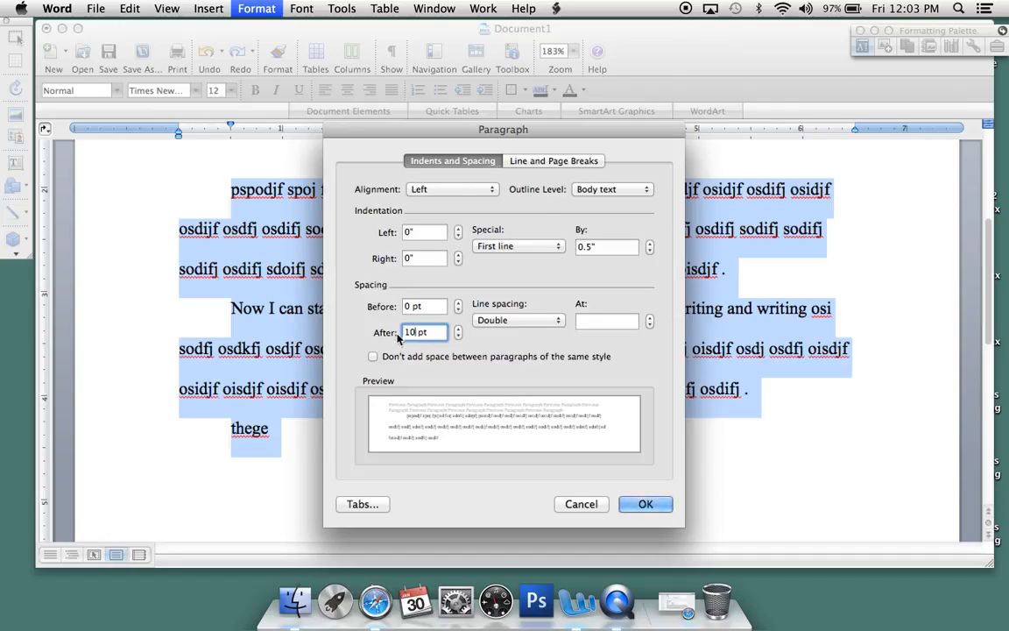
{"action": "left_click", "coordinate": [646, 505]}
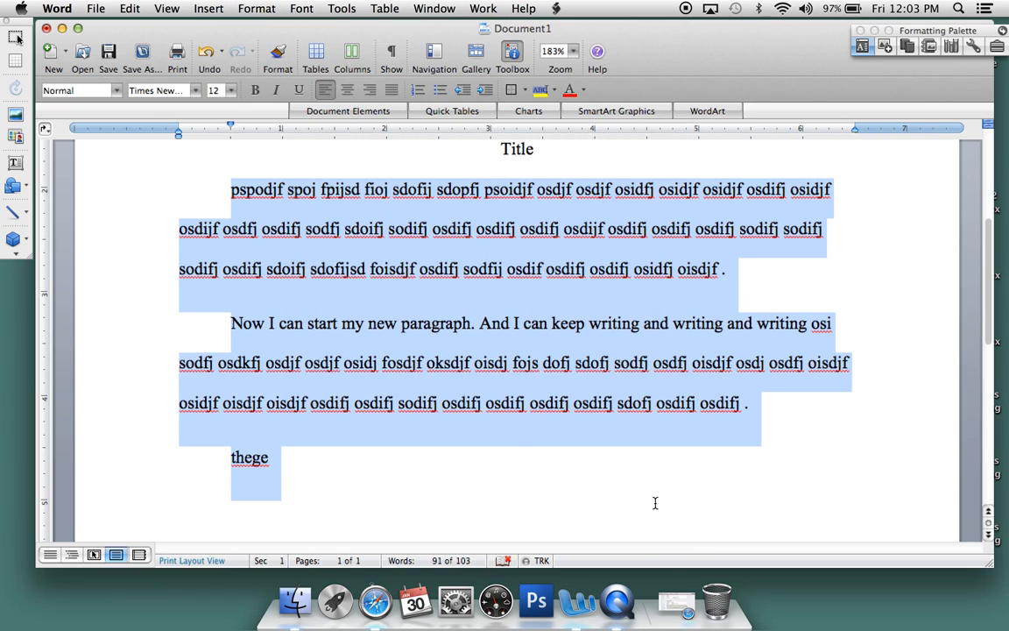
Remove the extra spacing after all three body paragraphs below the title.
{"action": "left_click", "coordinate": [140, 364]}
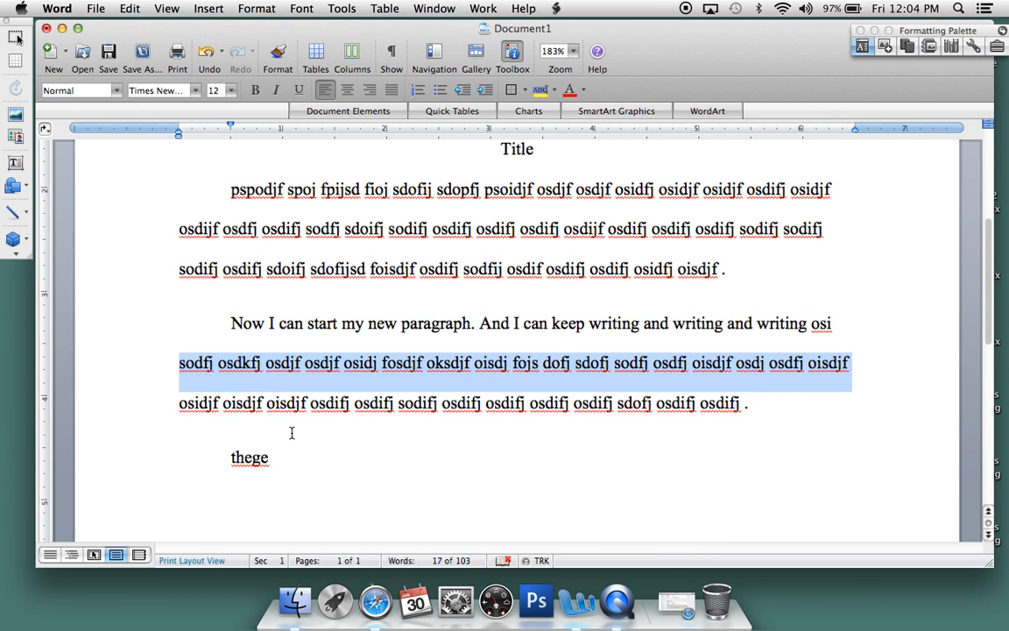
{"action": "left_click", "coordinate": [254, 434]}
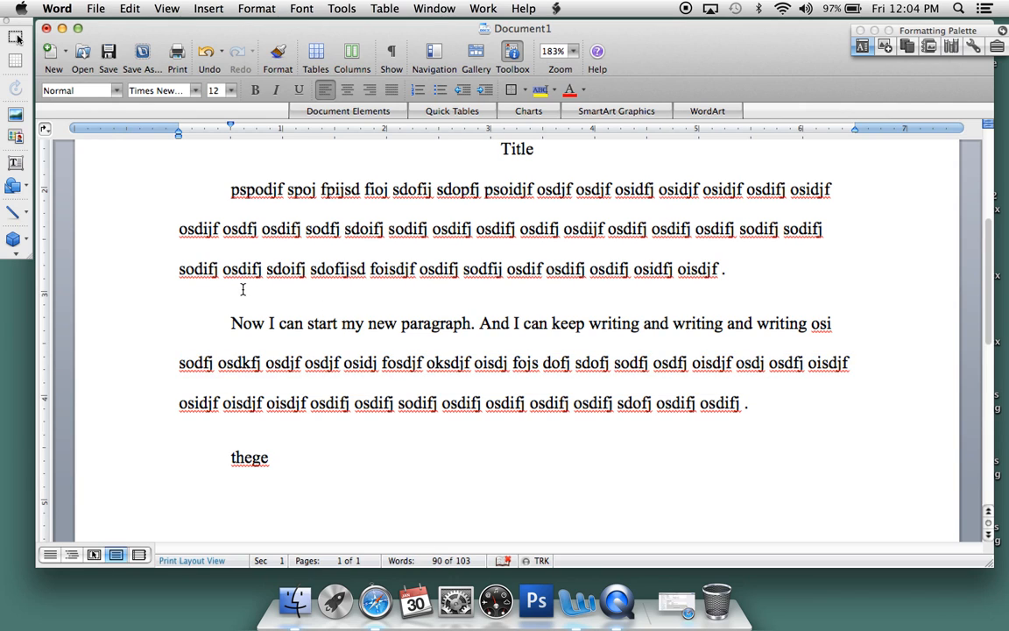
{"action": "scroll", "coordinate": [382, 348], "scroll_direction": "up", "scroll_amount": 1}
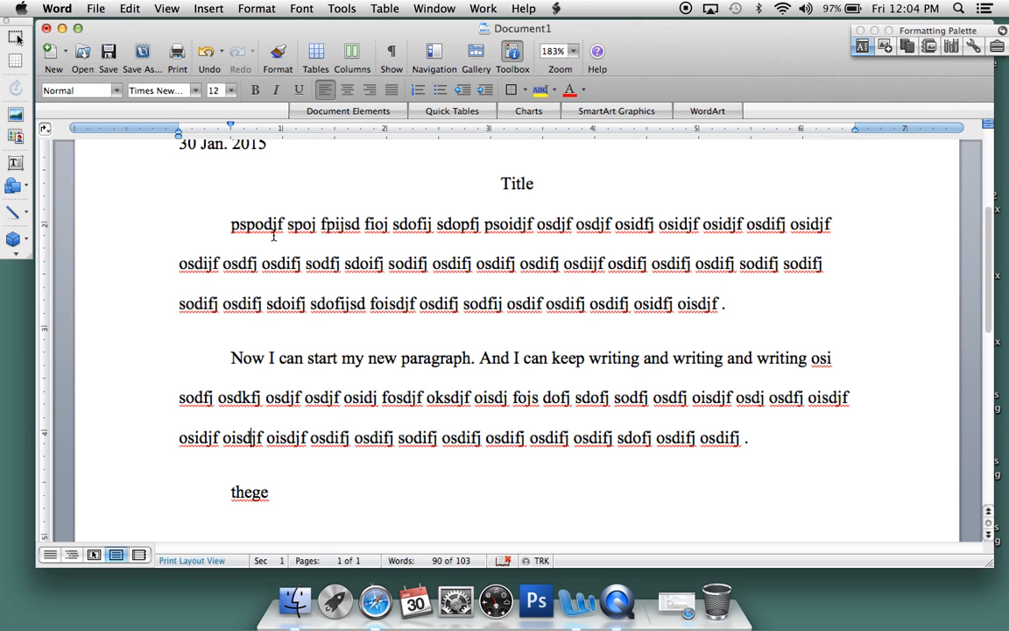
{"action": "left_click_drag", "start_coordinate": [230, 224], "coordinate": [358, 494]}
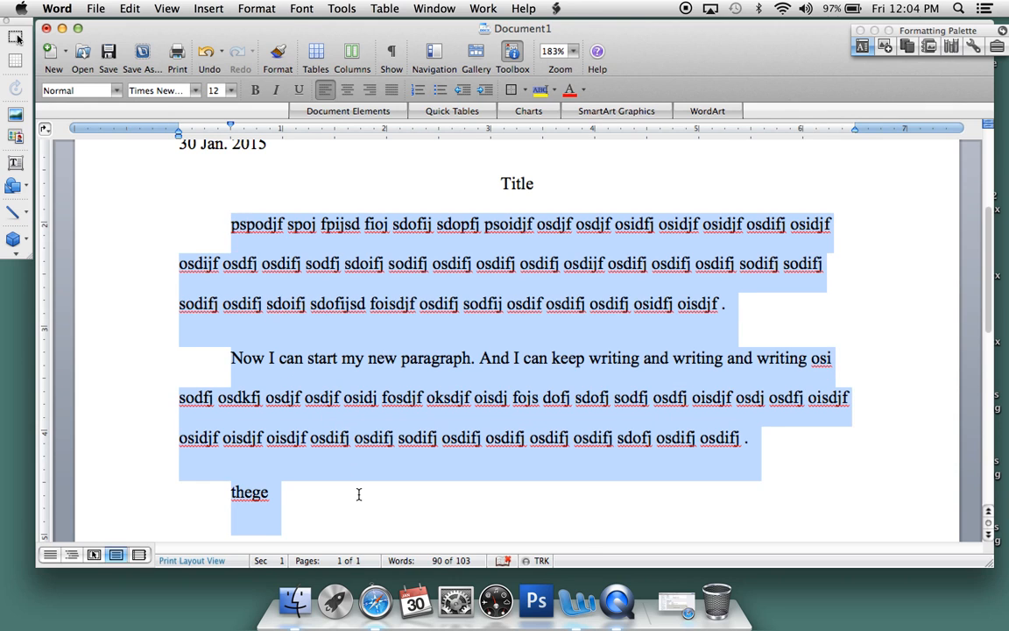
{"action": "scroll", "coordinate": [365, 489], "scroll_direction": "up", "scroll_amount": 5}
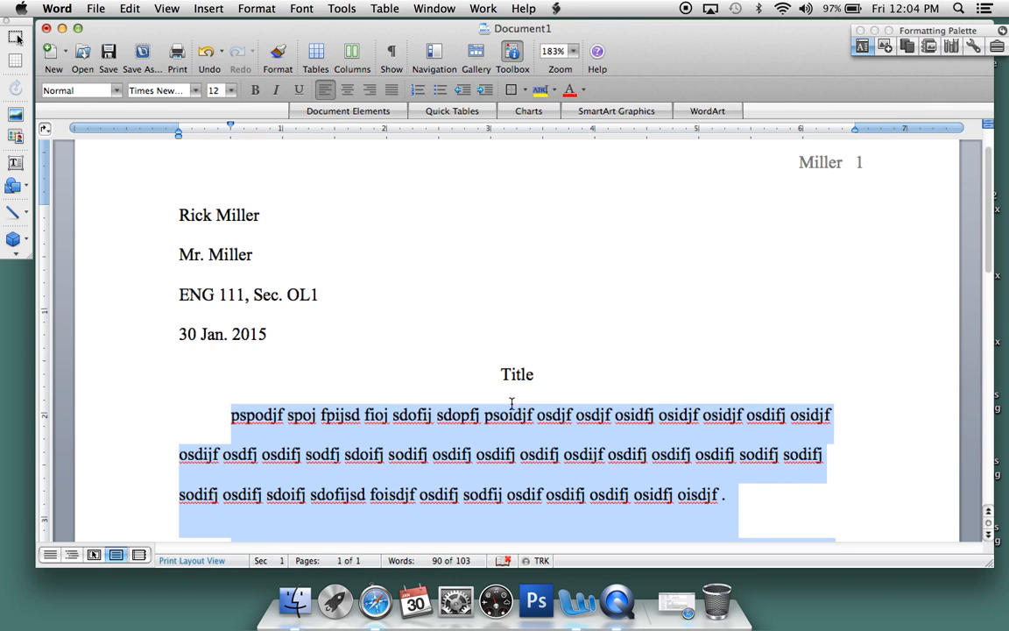
{"action": "scroll", "coordinate": [564, 339], "scroll_direction": "down", "scroll_amount": 5}
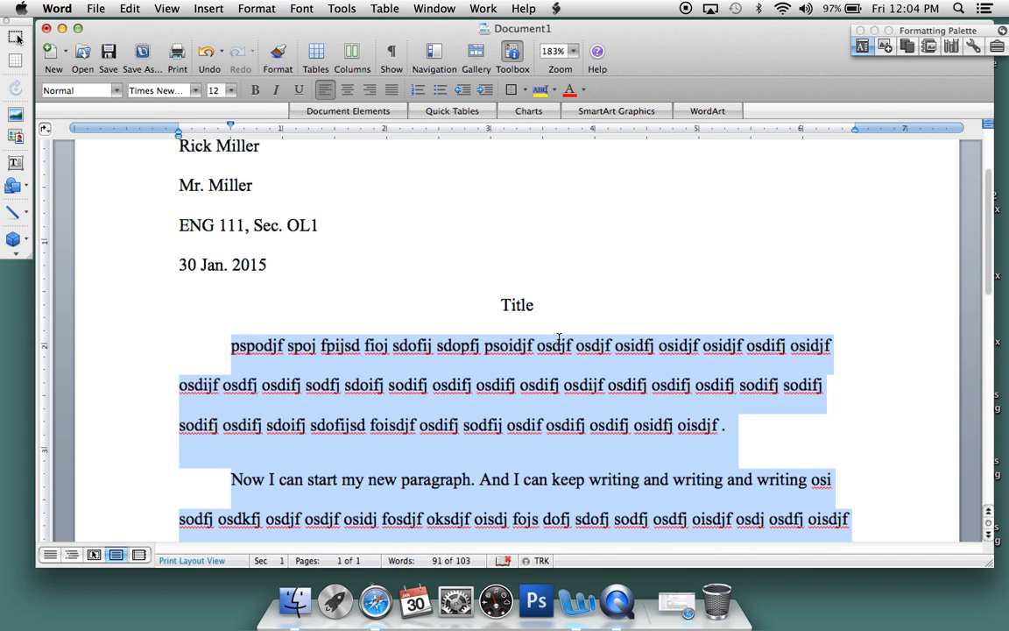
{"action": "left_click", "coordinate": [257, 8]}
{"action": "left_click", "coordinate": [273, 42]}
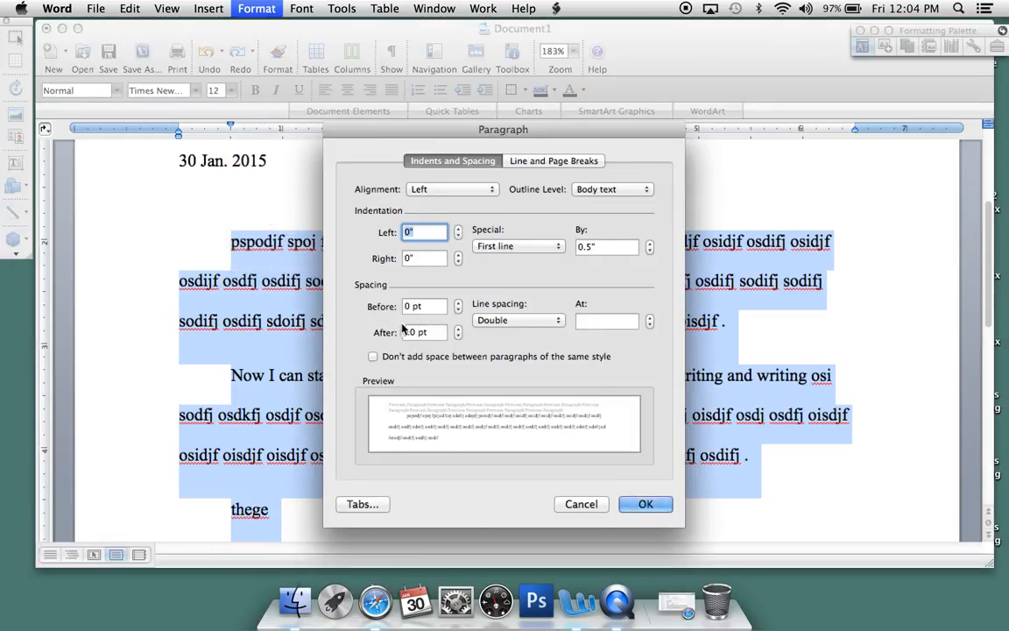
{"action": "left_click", "coordinate": [458, 336]}
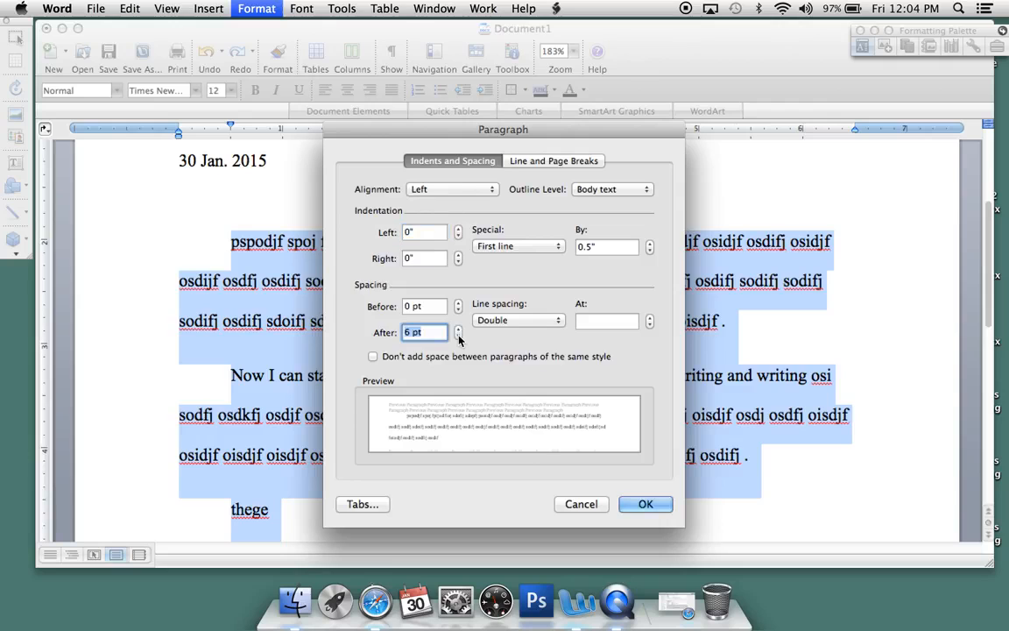
{"action": "left_click", "coordinate": [642, 507]}
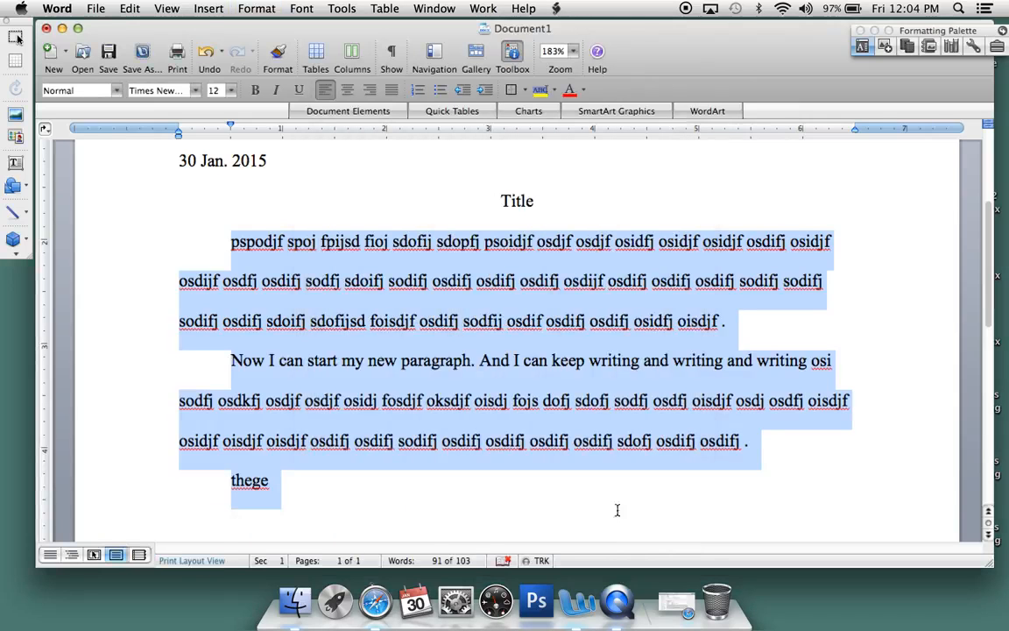
{"action": "left_click", "coordinate": [605, 515]}
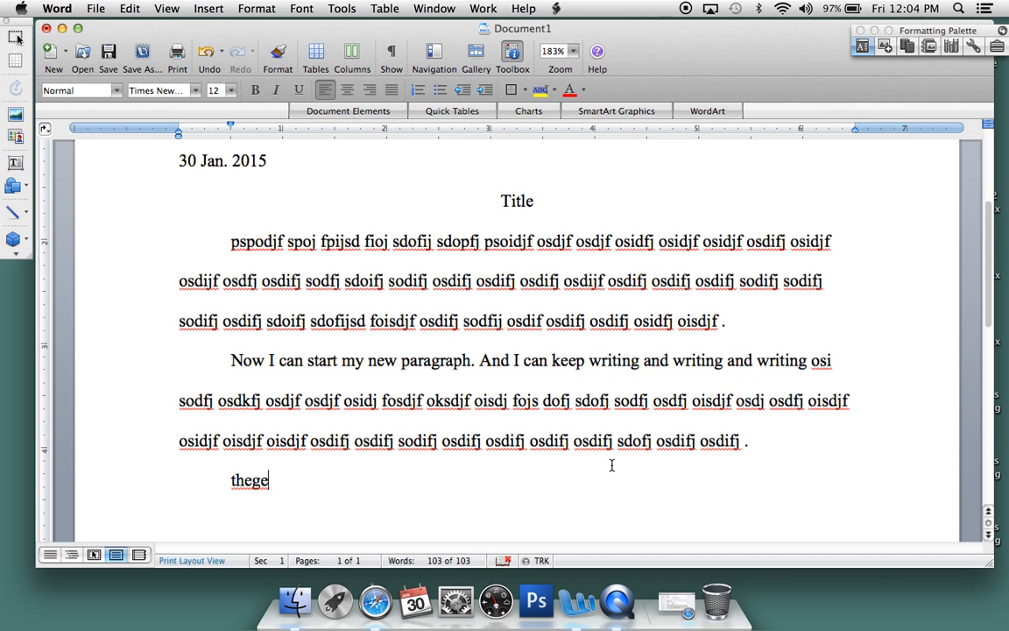
Review the paper's layout from the page header to the last body paragraph, including a whole-page view.
{"action": "scroll", "coordinate": [612, 465], "scroll_direction": "up", "scroll_amount": 5}
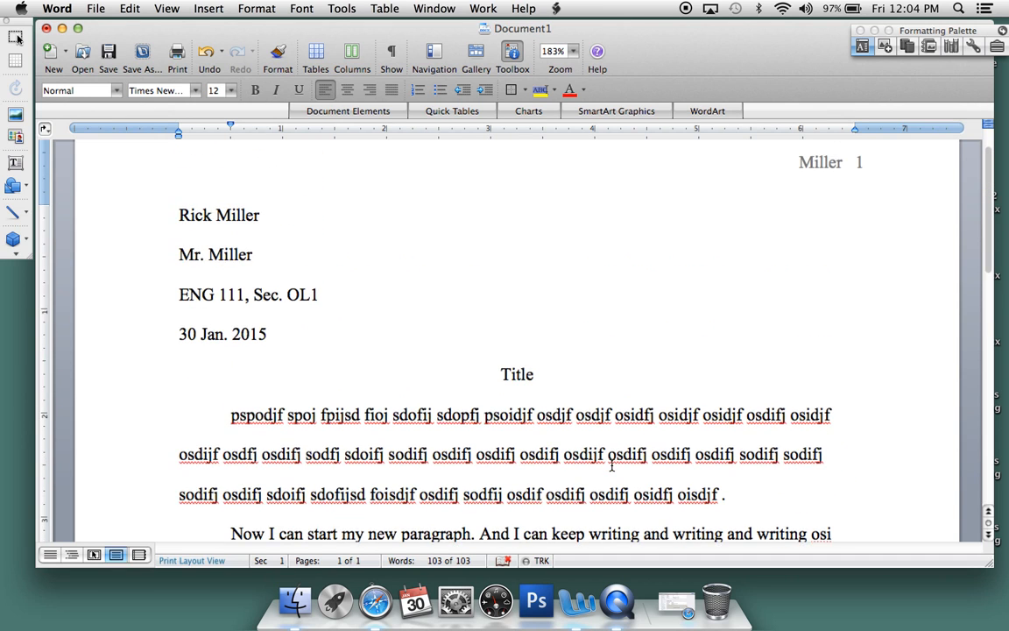
{"action": "scroll", "coordinate": [611, 465], "scroll_direction": "up", "scroll_amount": 2}
{"action": "scroll", "coordinate": [611, 465], "scroll_direction": "down", "scroll_amount": 1}
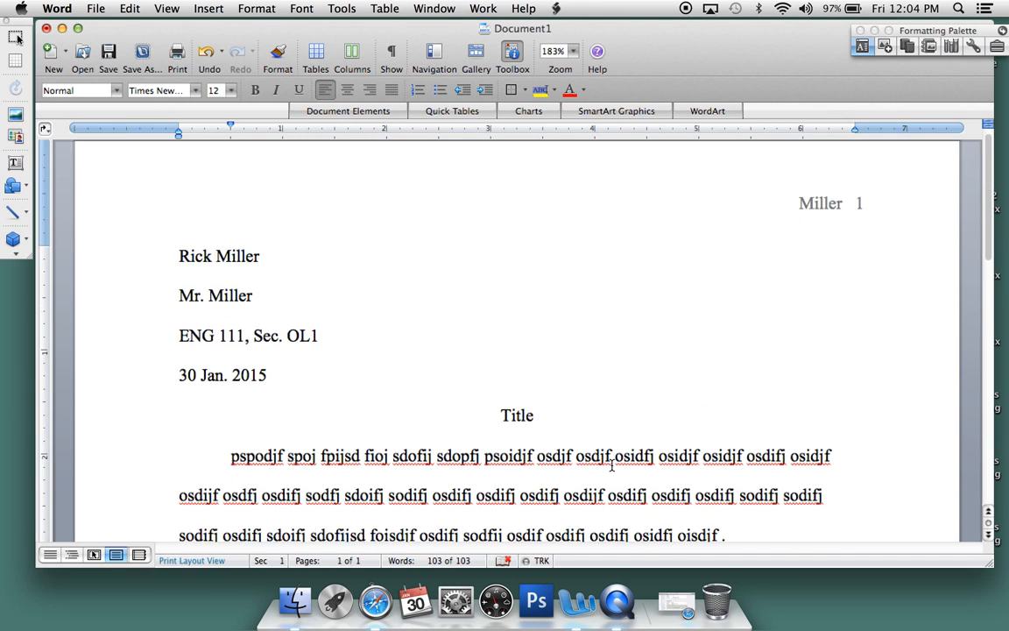
{"action": "scroll", "coordinate": [611, 465], "scroll_direction": "down", "scroll_amount": 5}
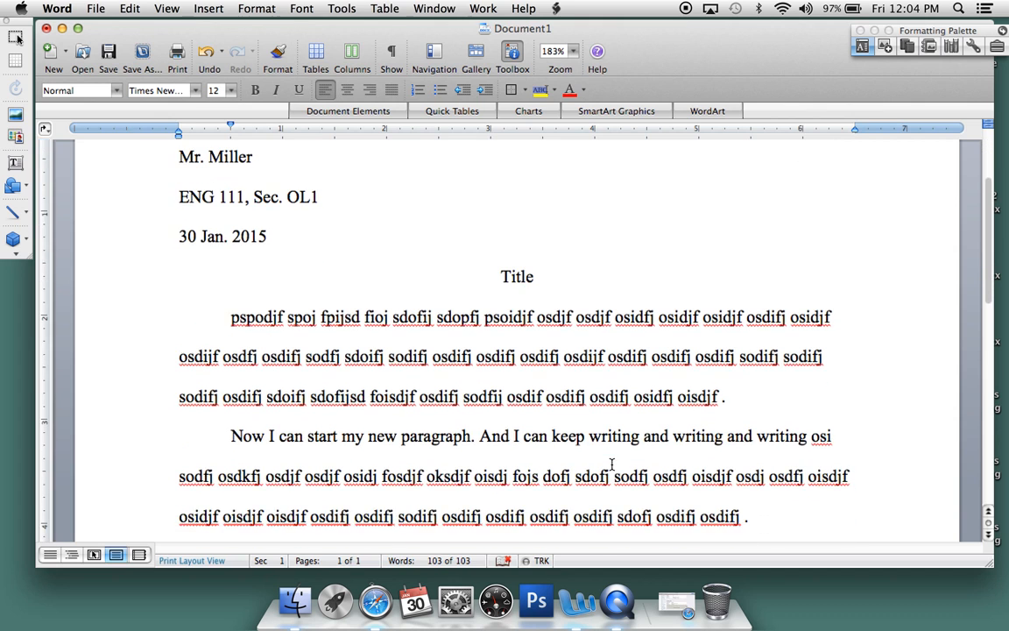
{"action": "scroll", "coordinate": [611, 464], "scroll_direction": "down", "scroll_amount": 4}
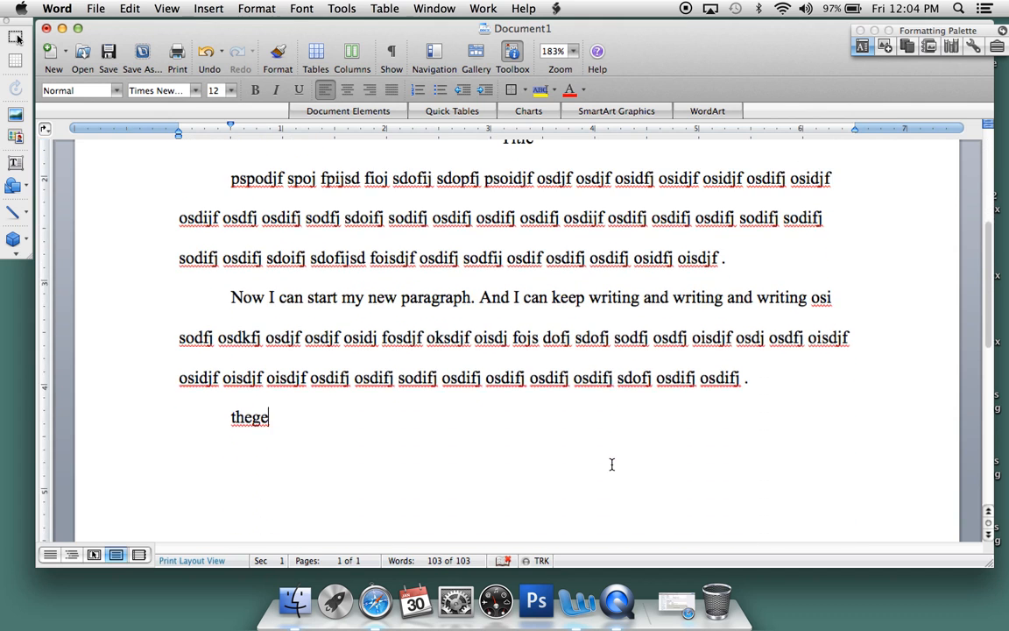
{"action": "scroll", "coordinate": [612, 465], "scroll_direction": "up", "scroll_amount": 3}
{"action": "scroll", "coordinate": [611, 464], "scroll_direction": "up", "scroll_amount": 7}
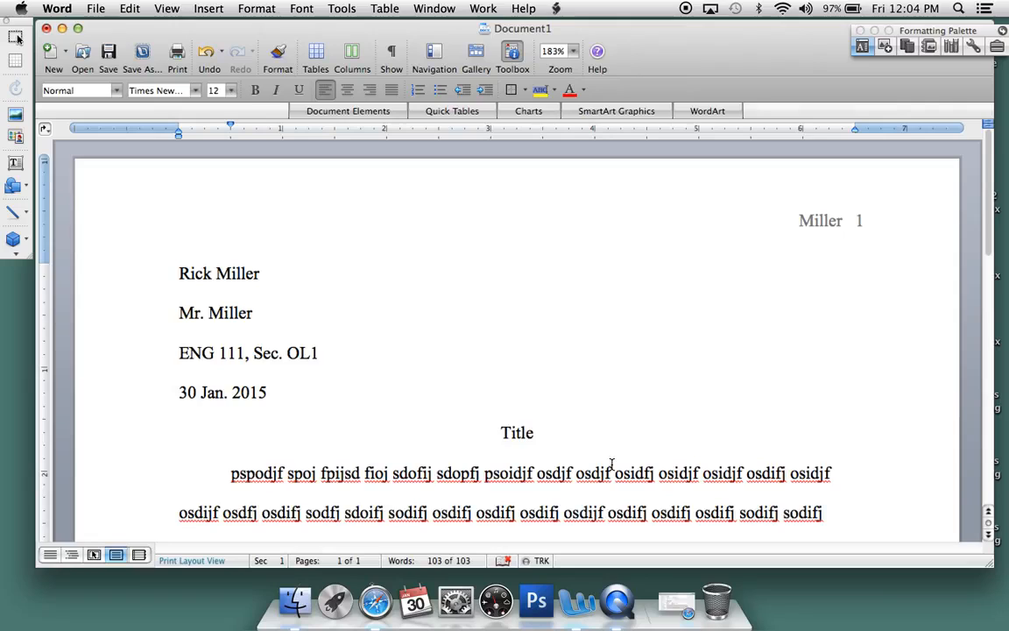
{"action": "left_click", "coordinate": [573, 52]}
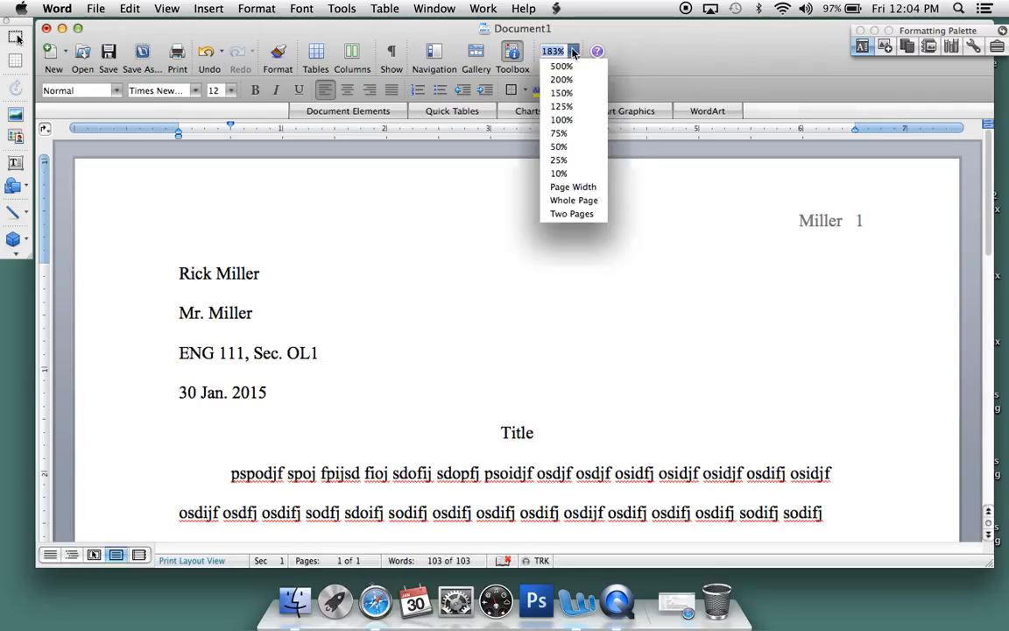
{"action": "left_click", "coordinate": [569, 199]}
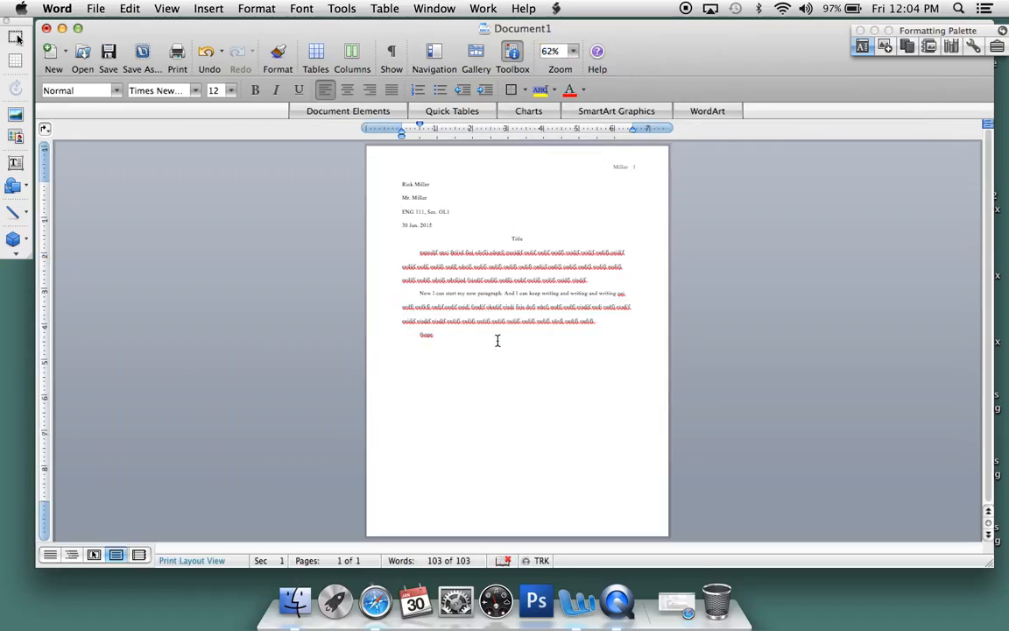
Set the document's zoom to 100%.
{"action": "left_click", "coordinate": [573, 51]}
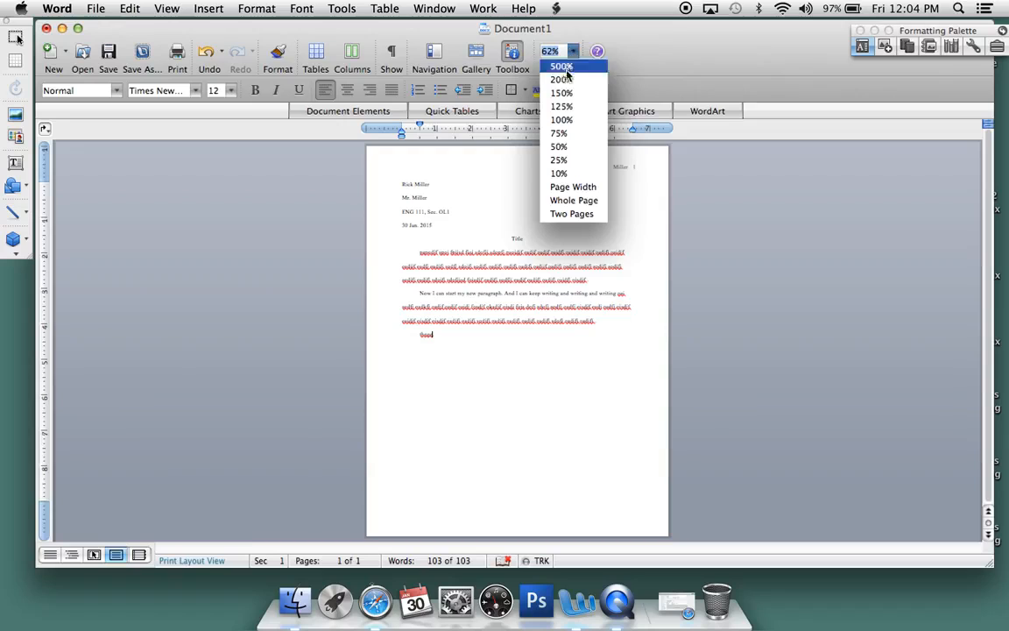
{"action": "left_click", "coordinate": [562, 119]}
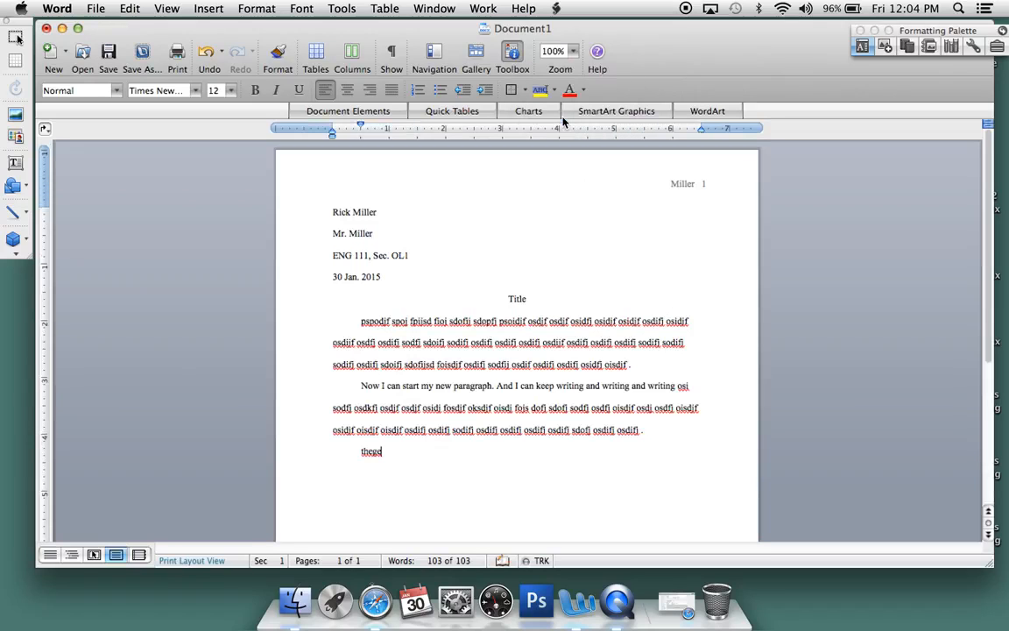
{"action": "left_click", "coordinate": [609, 357]}
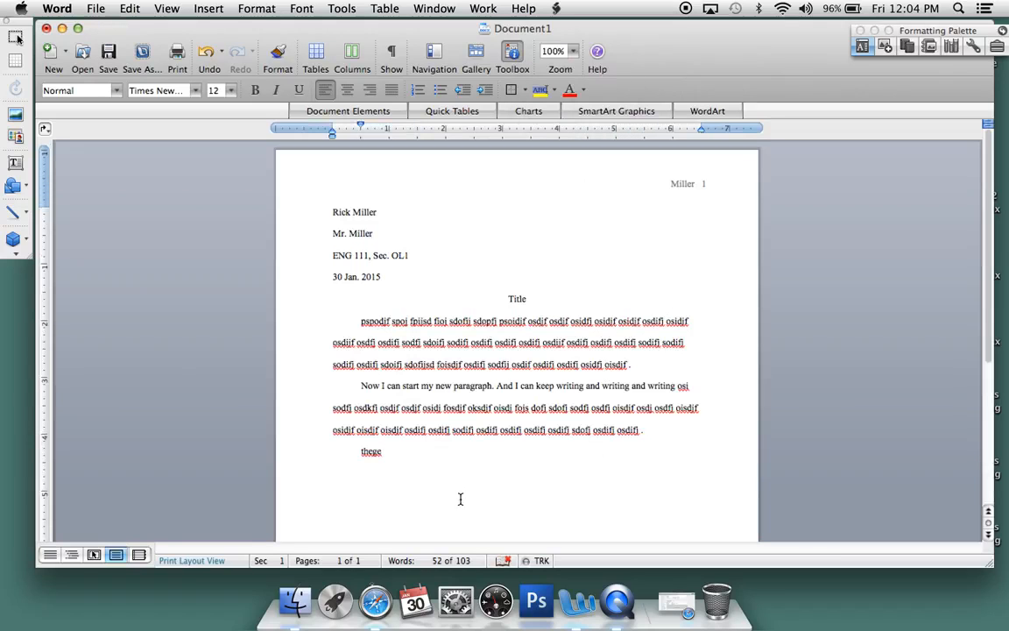